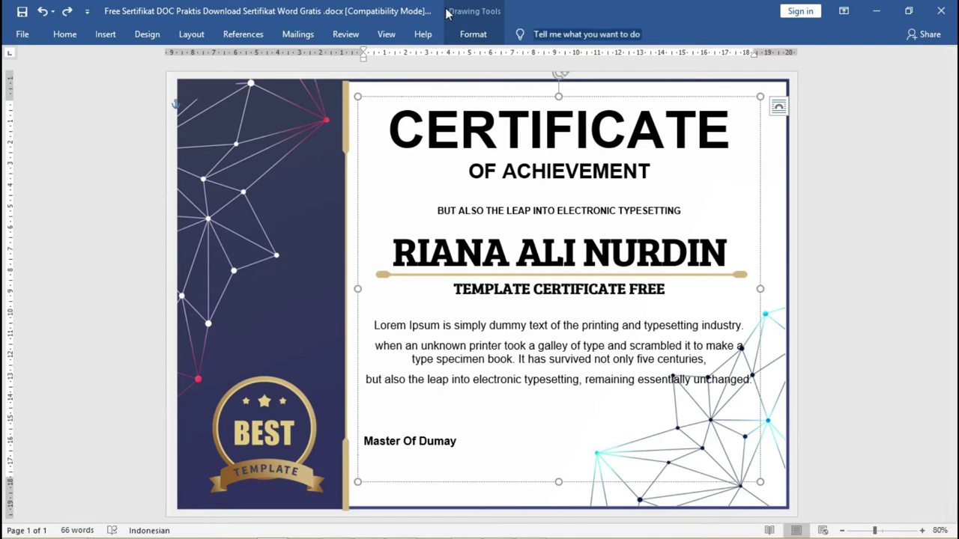
Create a new blank document, Document3, beside the finished certificate sample
click(24, 34)
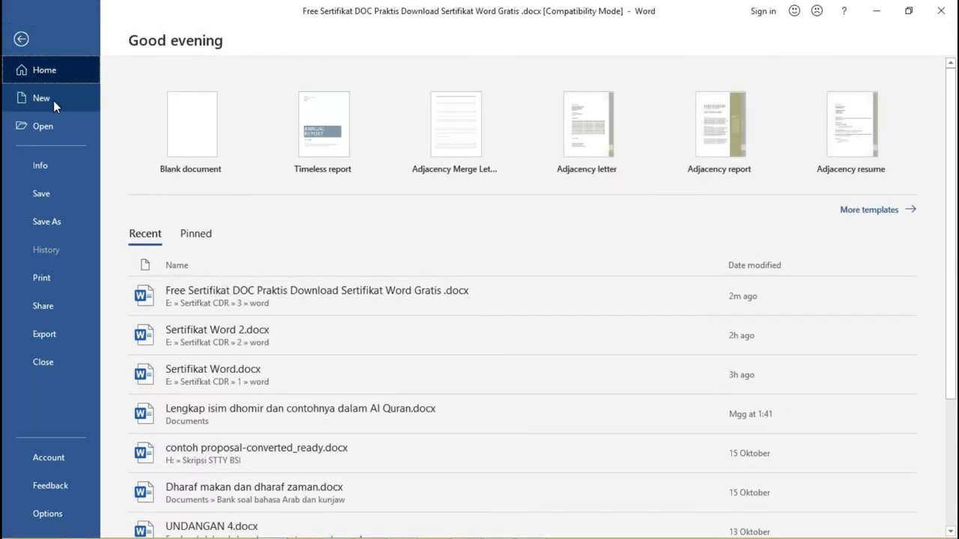
click(192, 120)
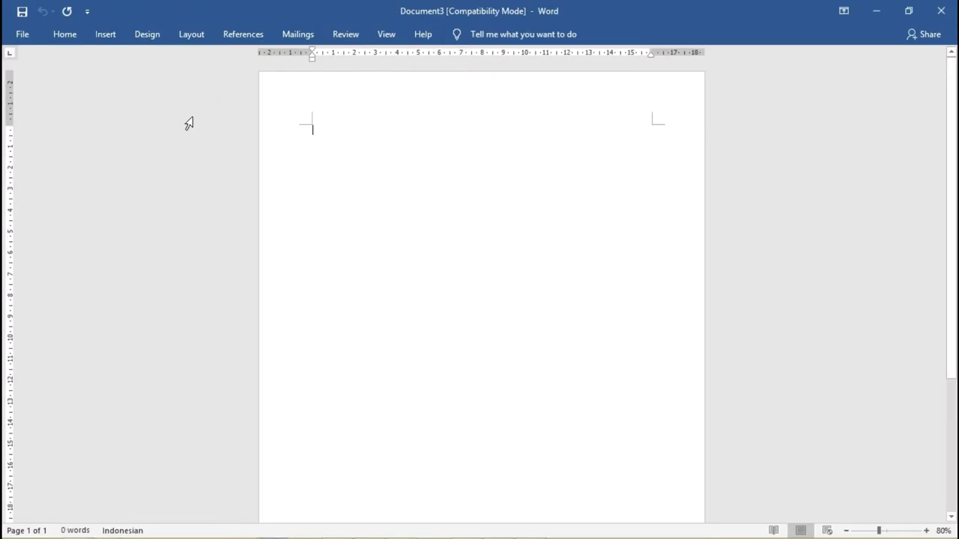
Set the page size to A4 and the orientation to landscape
click(142, 36)
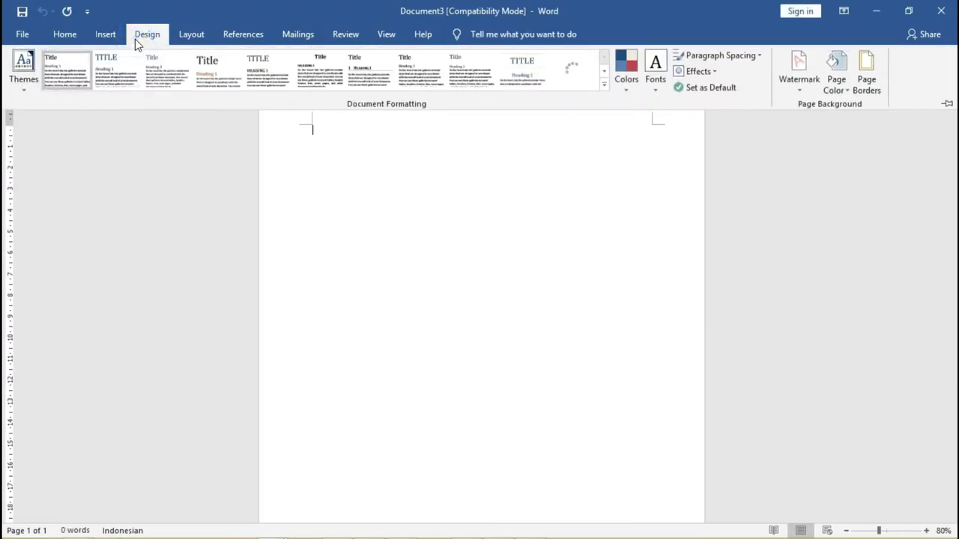
click(191, 37)
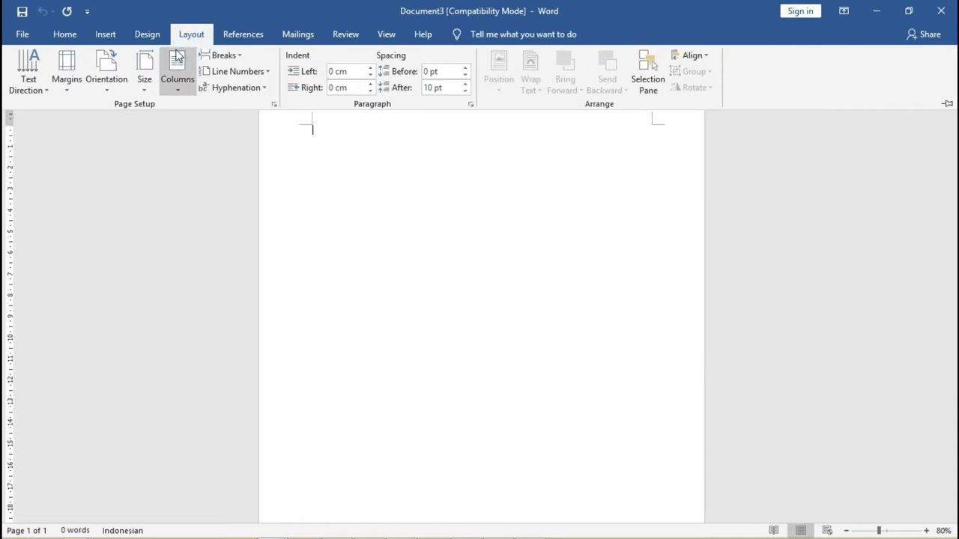
click(145, 66)
drag(305, 228, 303, 148)
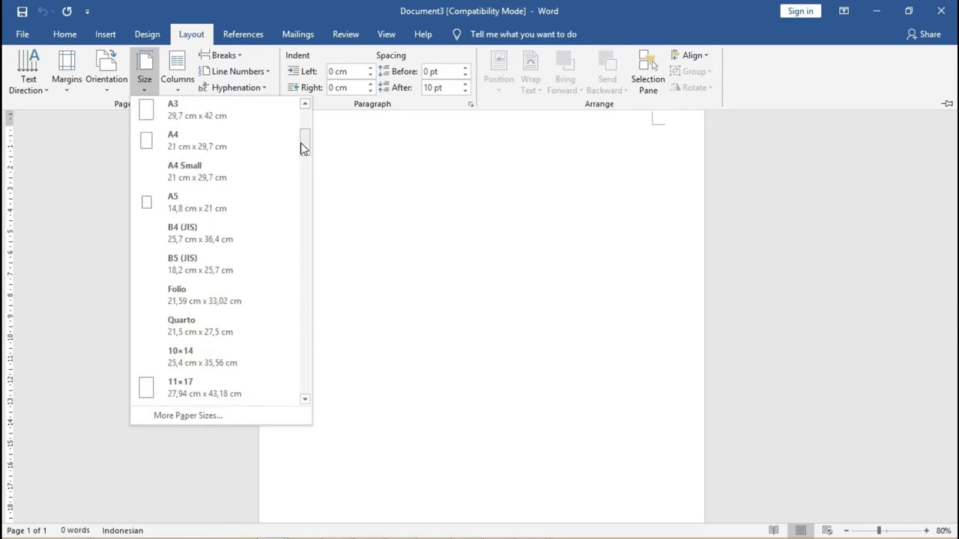
click(237, 146)
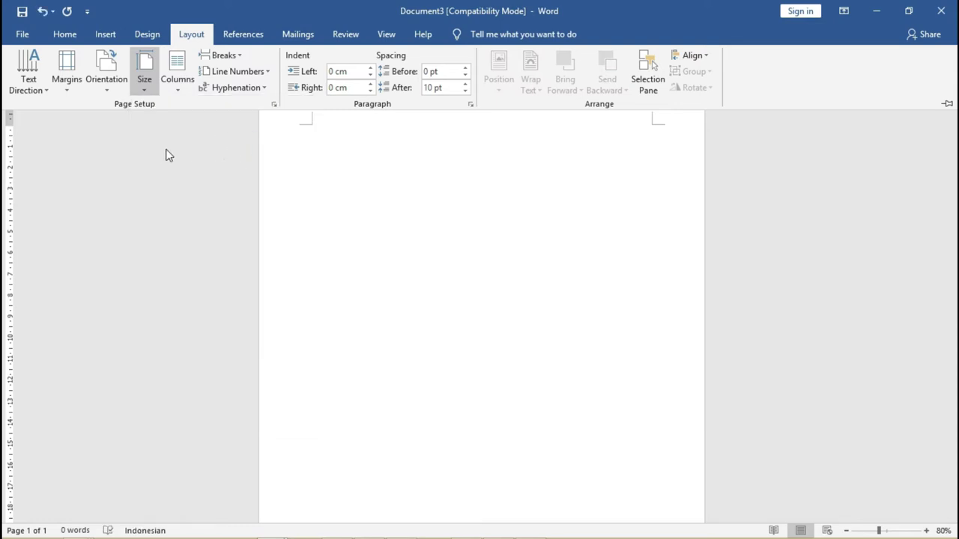
click(110, 80)
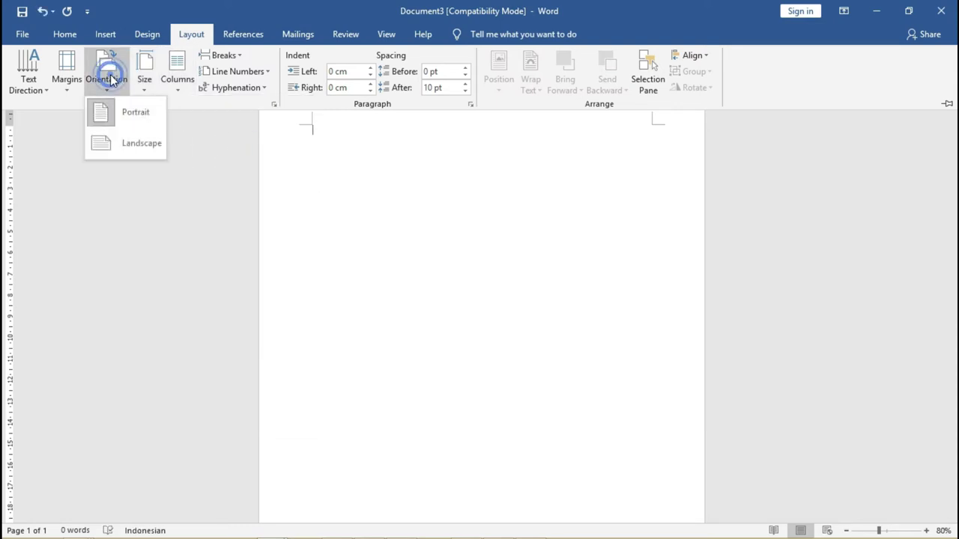
click(140, 143)
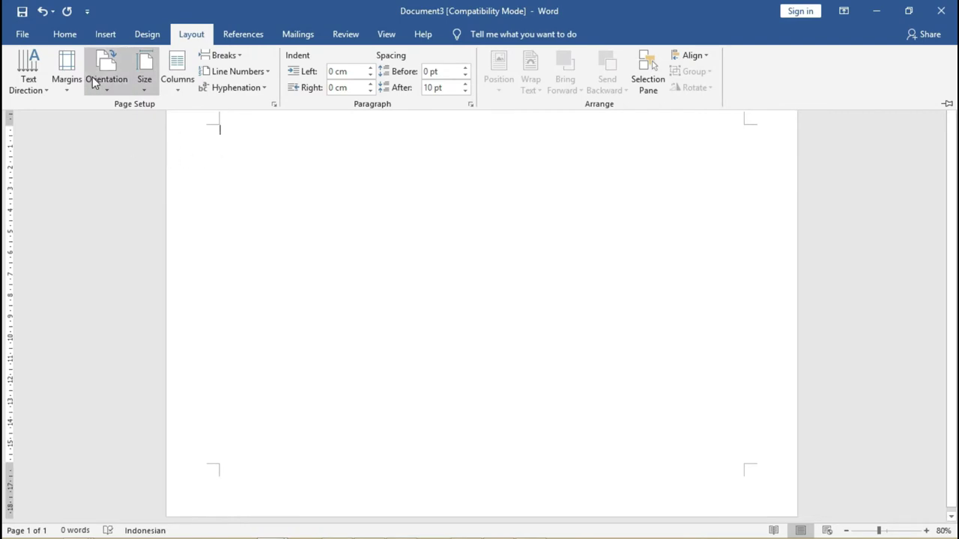
click(67, 75)
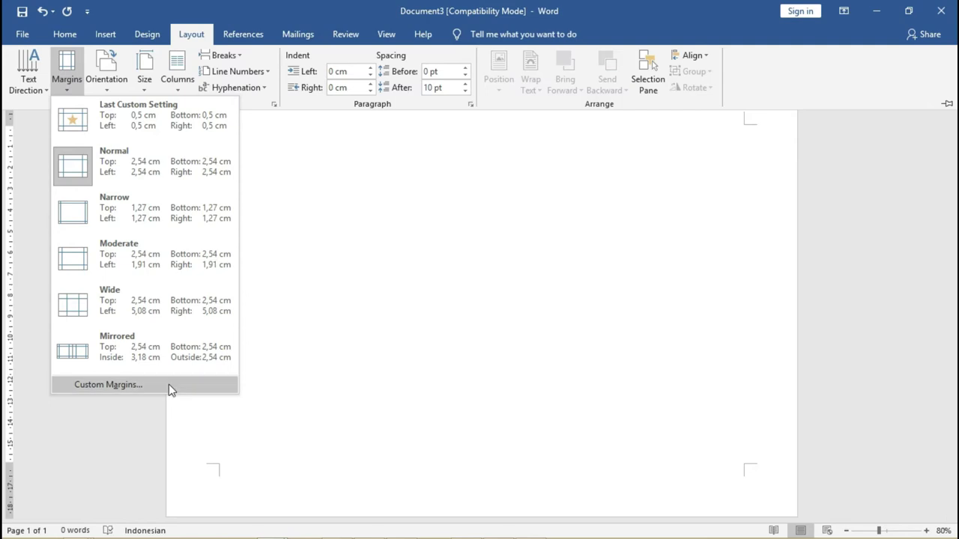
In Custom Margins, set Top, Left, Bottom and Right to 0,5 cm
click(168, 384)
text(0,5)
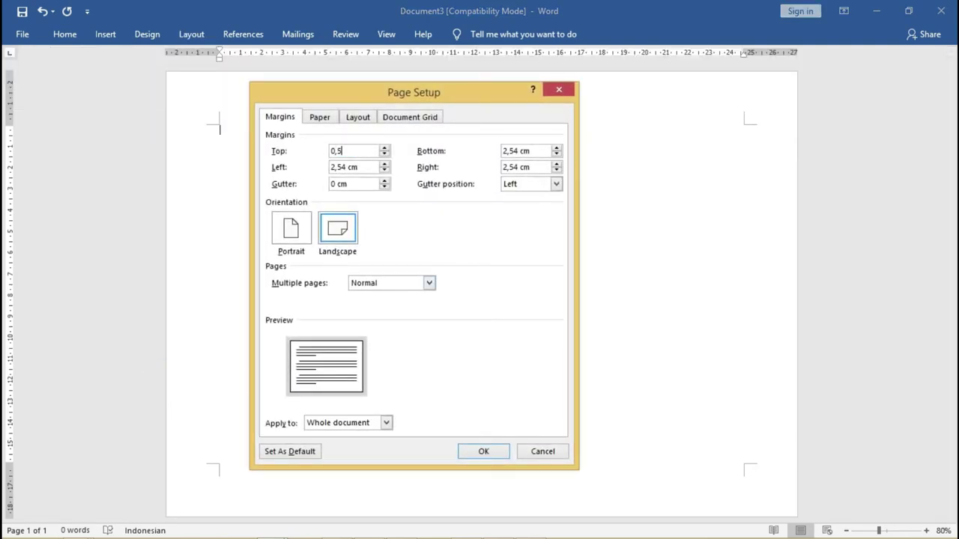
double_click(348, 153)
click(368, 153)
text(cm)
drag(367, 150, 238, 146)
drag(372, 169, 305, 170)
text(0,5 cm)
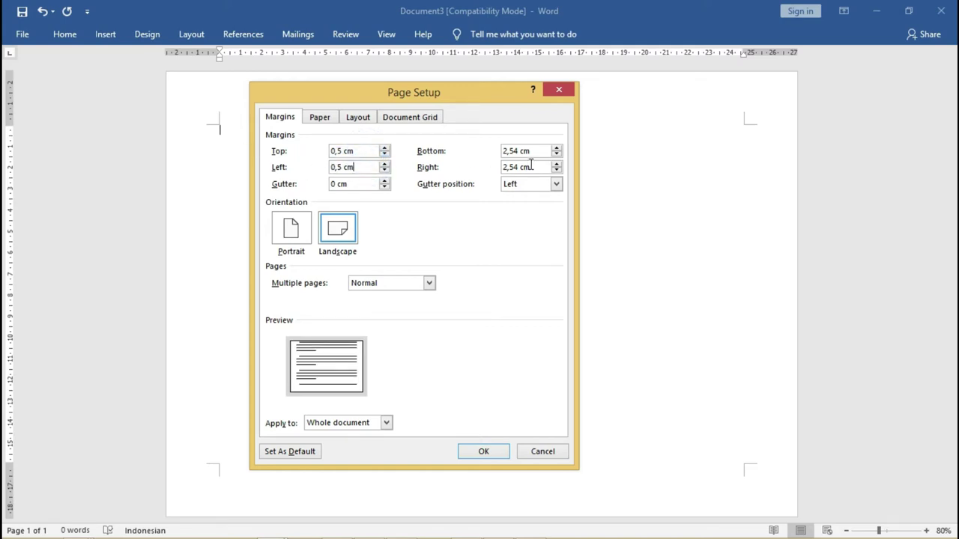
drag(537, 151, 478, 147)
text(0,5 cm)
drag(537, 167, 476, 168)
text(0,5 cm)
click(485, 452)
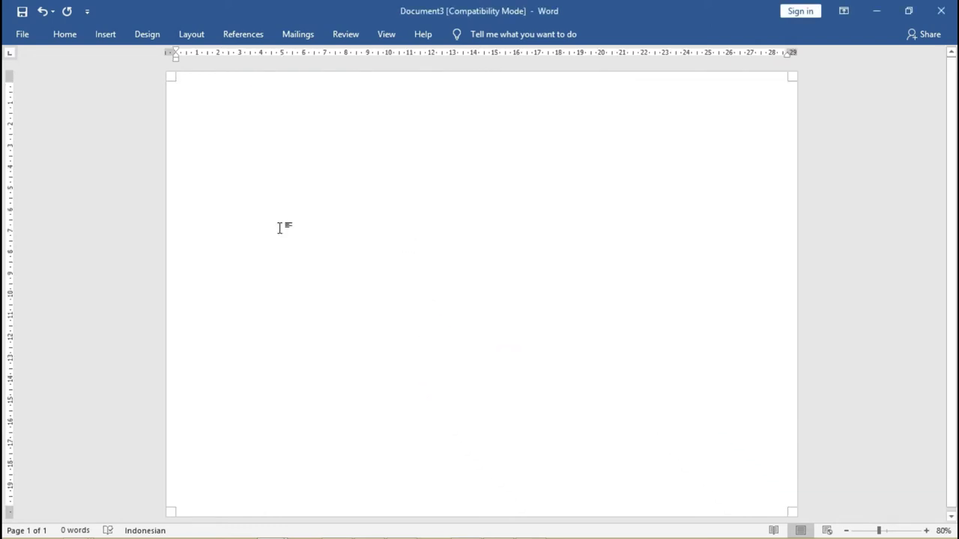
Draw a rectangle across the whole page, reaching its top-left corner
click(105, 34)
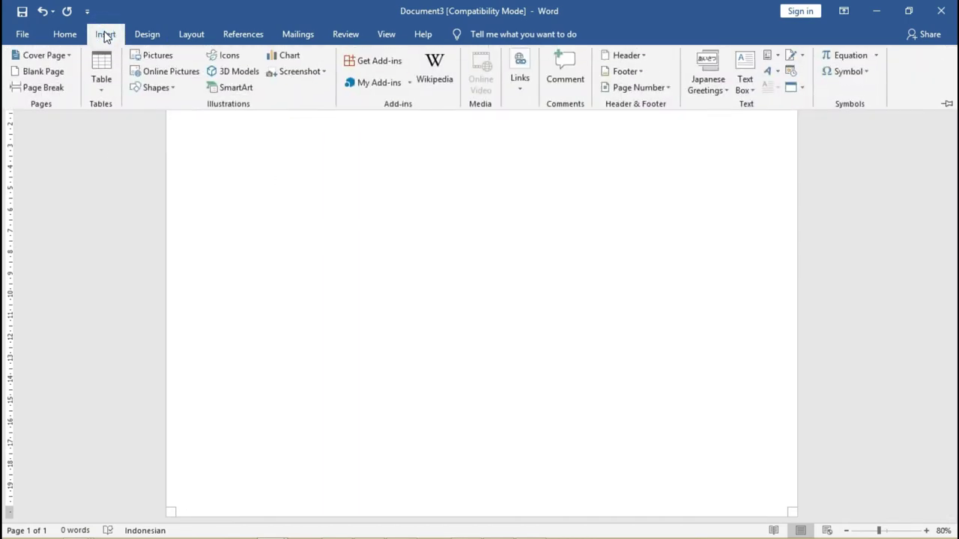
click(159, 88)
click(193, 118)
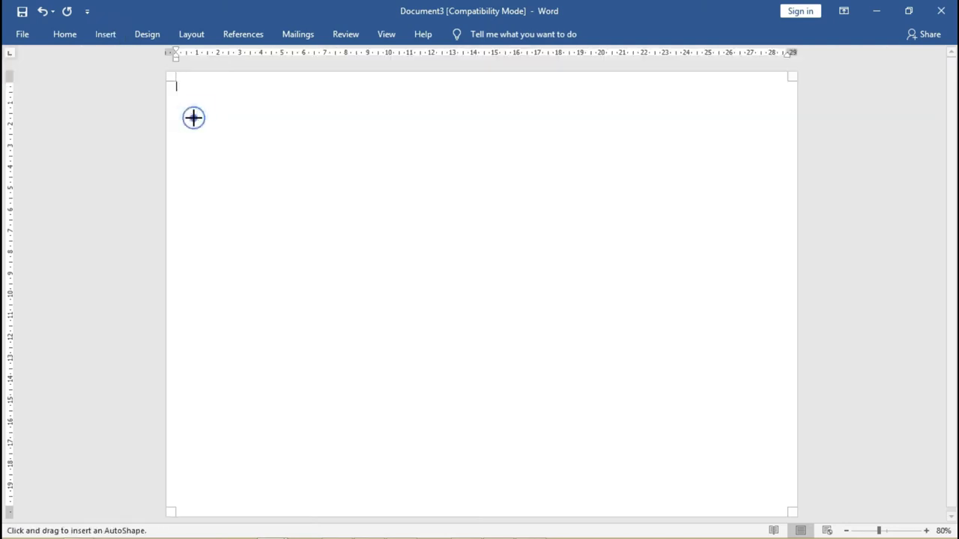
drag(169, 75, 797, 513)
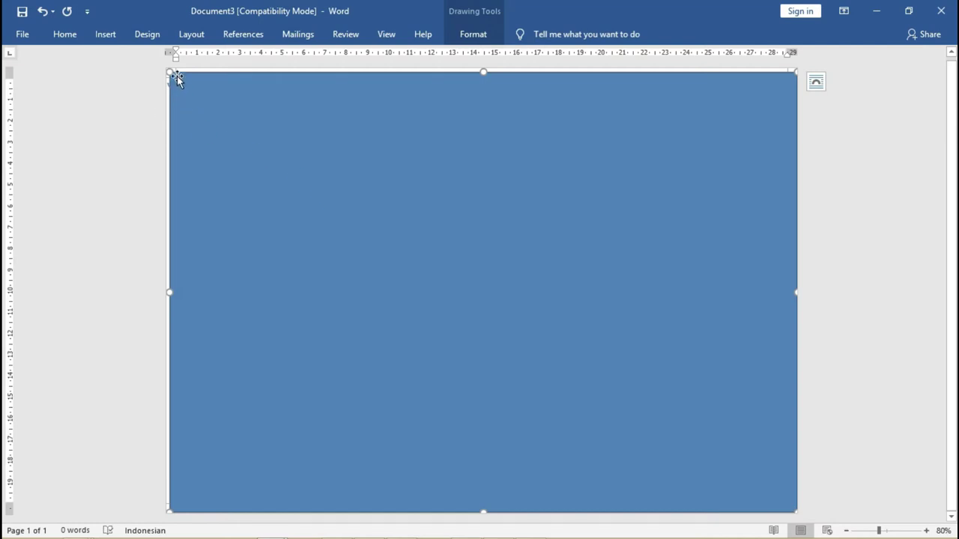
drag(169, 71, 159, 72)
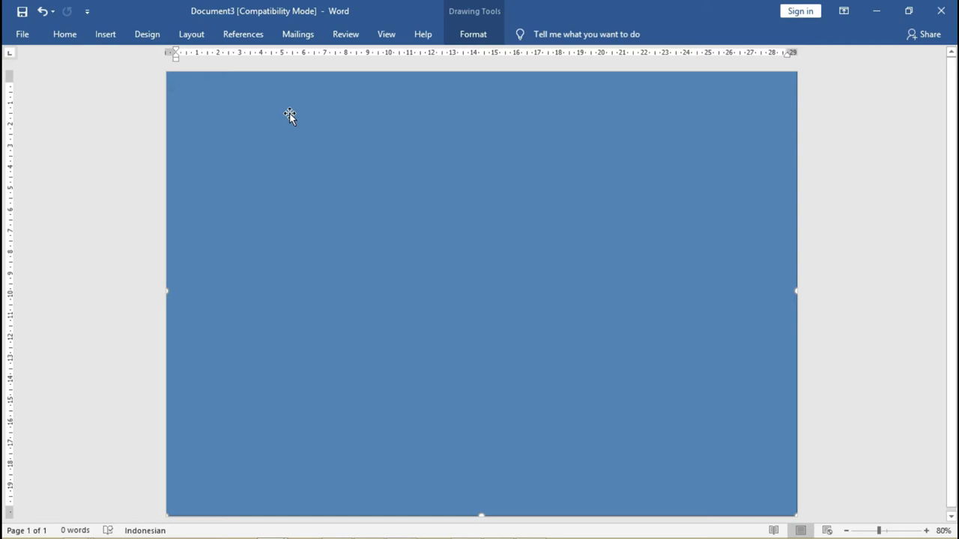
Remove the rectangle's outline with No Outline
click(479, 34)
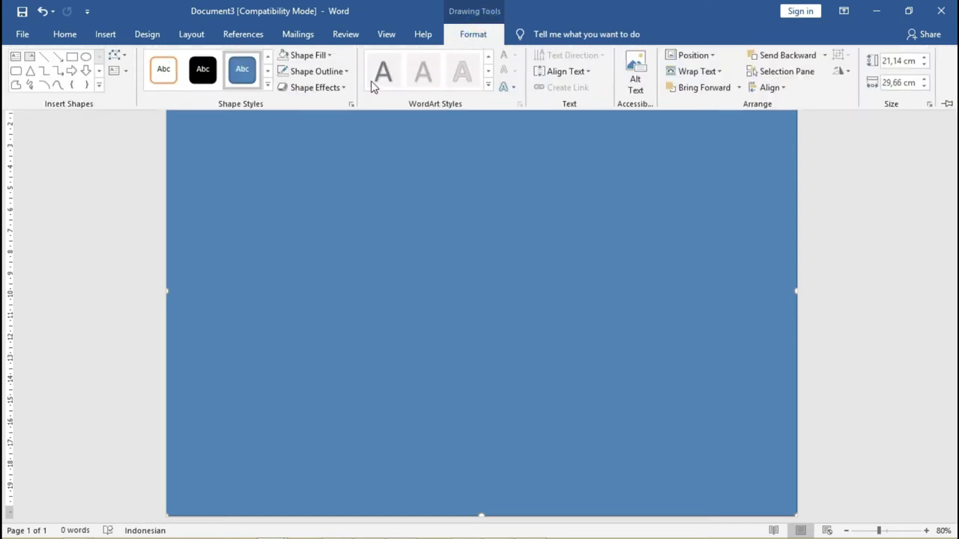
click(322, 71)
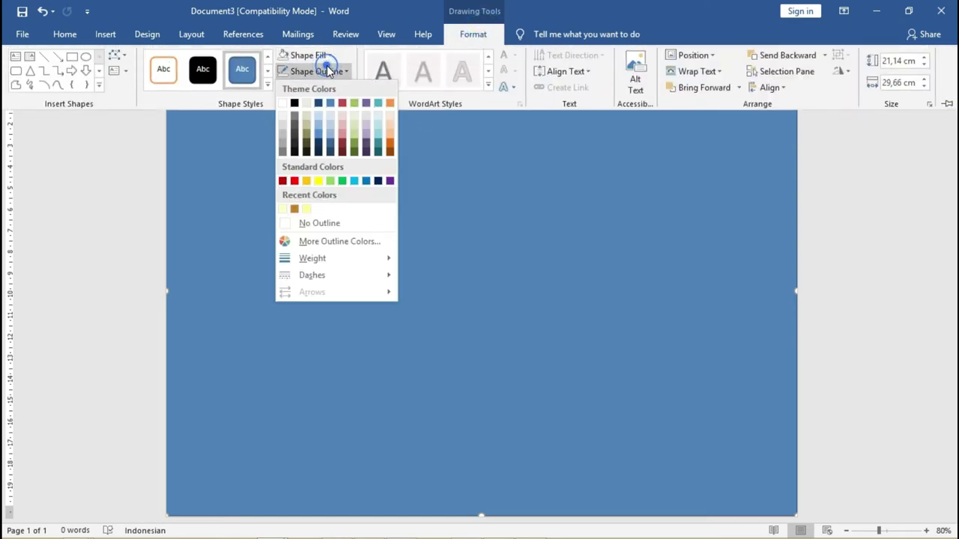
click(314, 222)
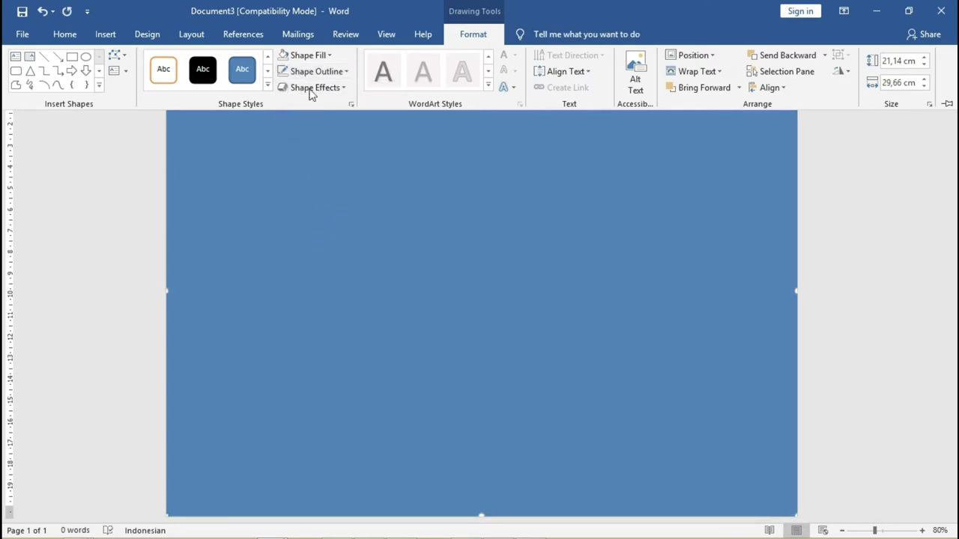
click(305, 54)
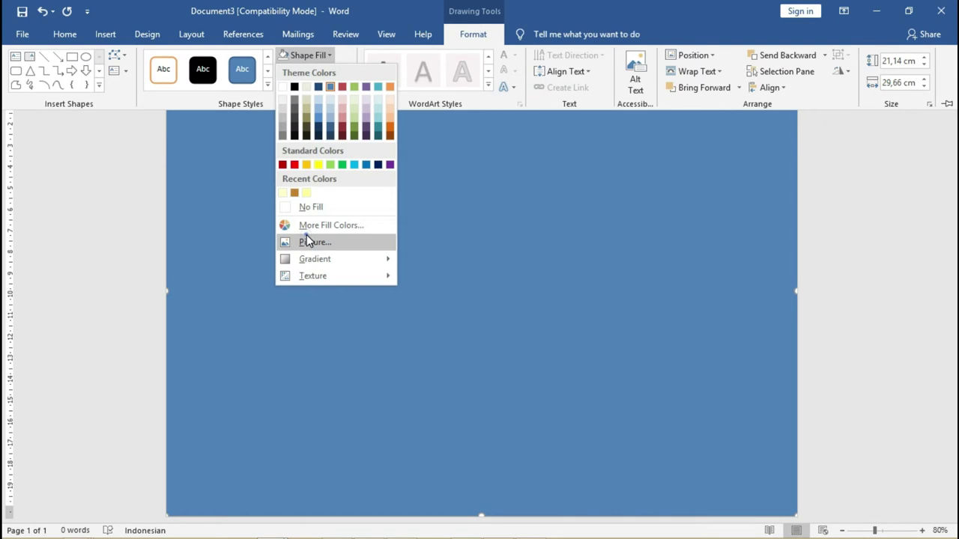
Start a picture fill from a file and show the file browser as a detailed list
click(311, 241)
click(313, 244)
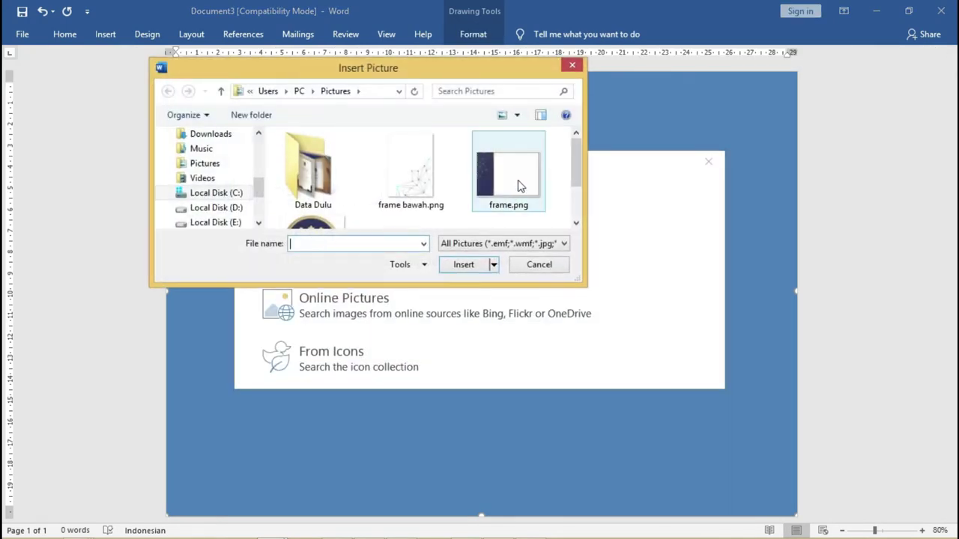
drag(575, 166, 576, 192)
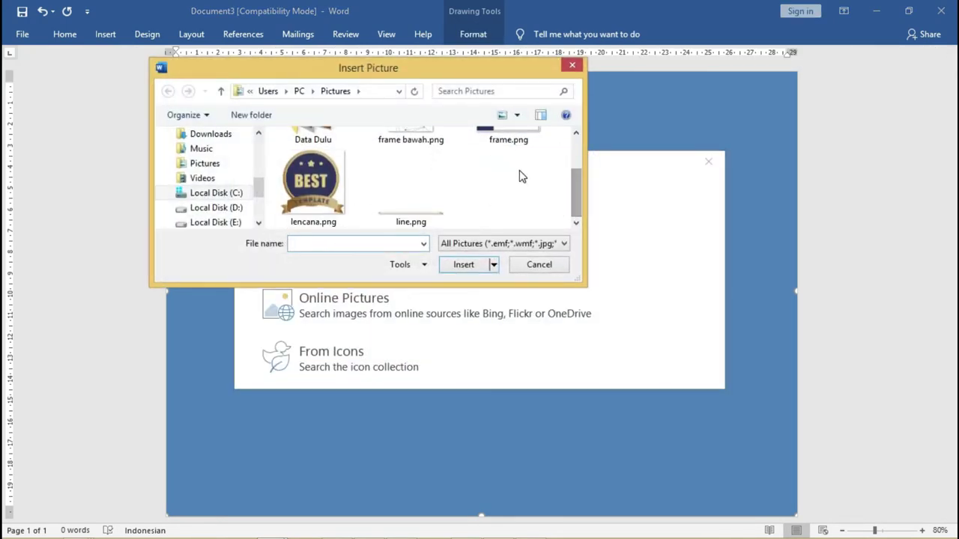
right_click(522, 173)
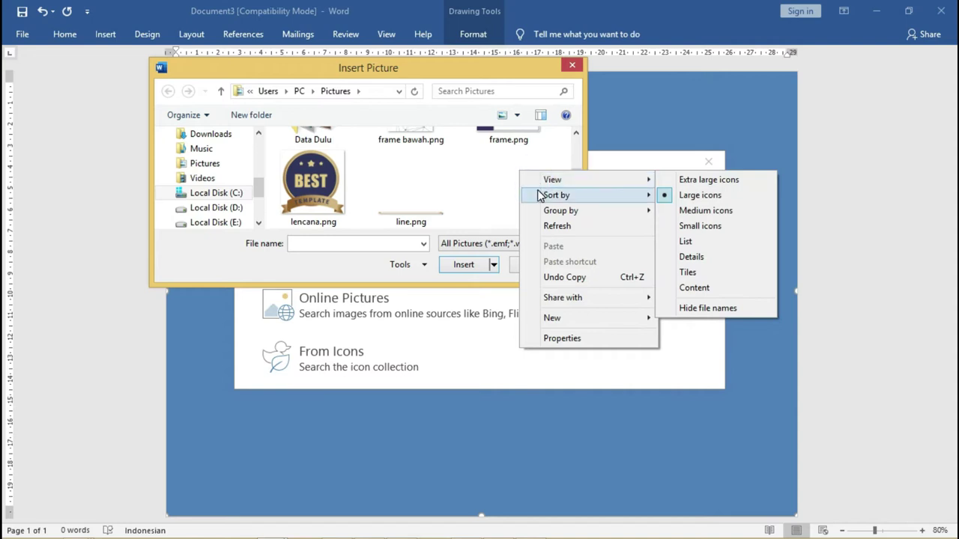
click(540, 195)
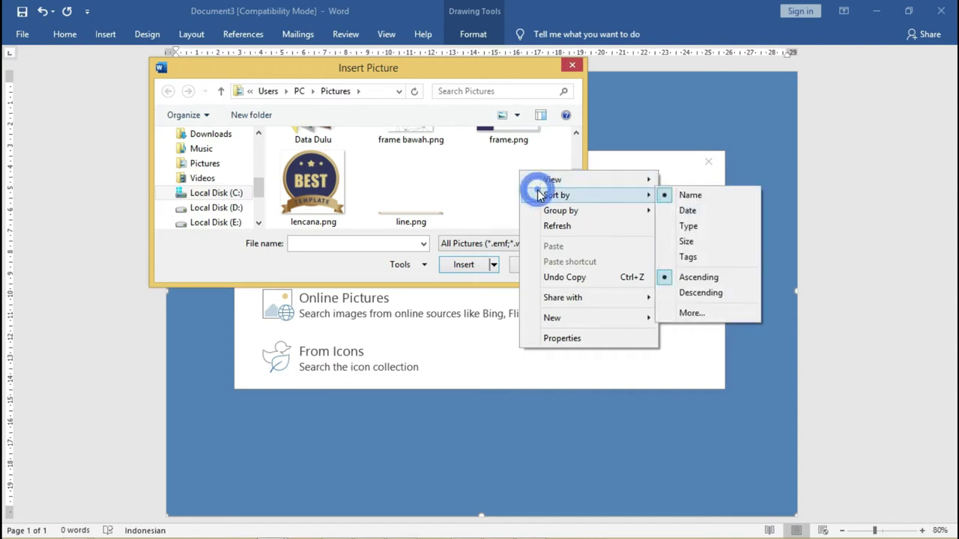
click(612, 184)
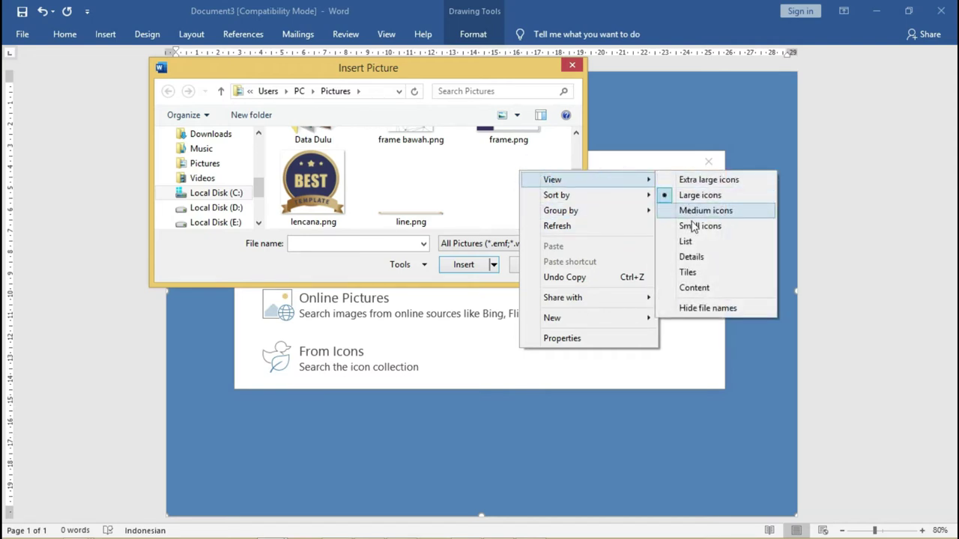
click(693, 256)
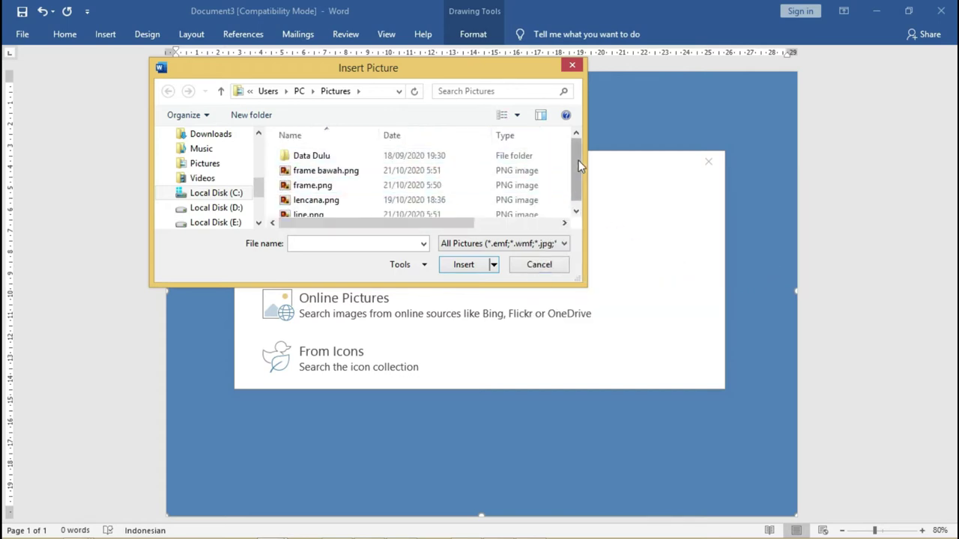
mouse_move(510, 286)
mouse_down()
mouse_move(510, 321)
mouse_move(509, 312)
mouse_up()
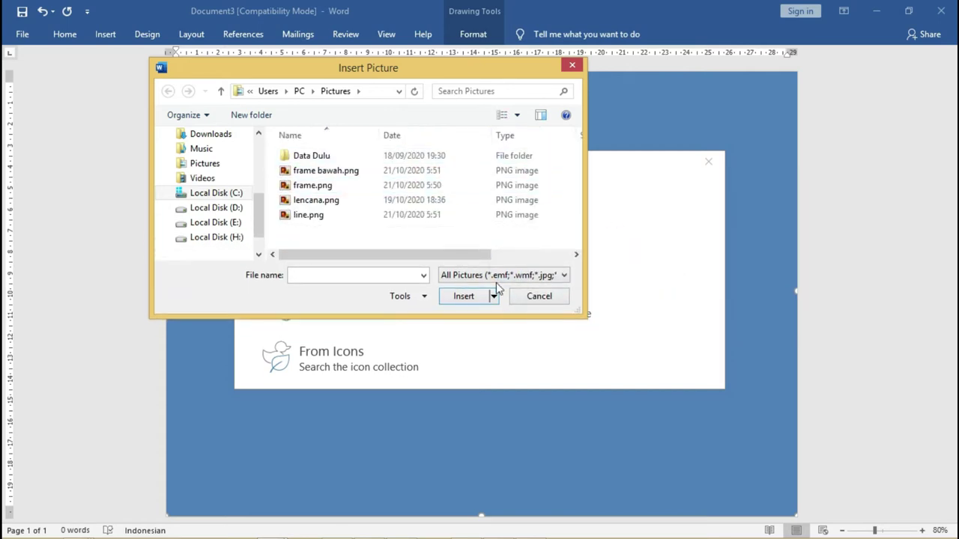
Select frame.png and insert it as the rectangle's fill
click(483, 255)
mouse_move(565, 255)
mouse_down()
mouse_move(454, 250)
mouse_move(600, 246)
mouse_up()
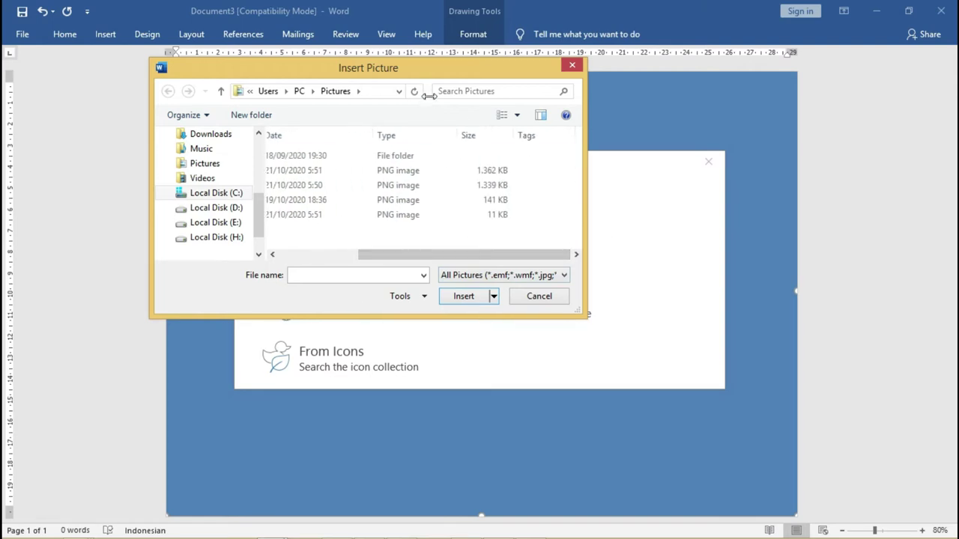
drag(431, 73, 447, 74)
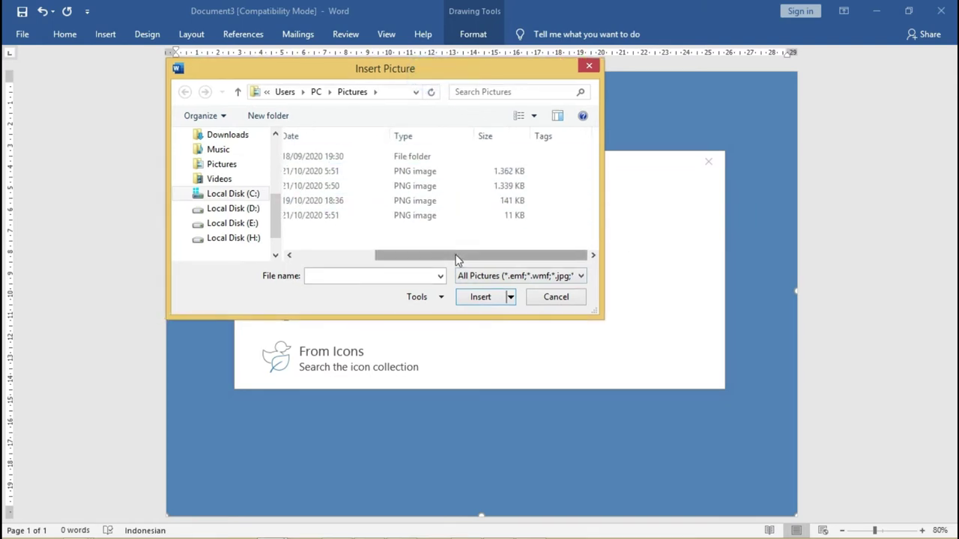
drag(456, 255, 367, 259)
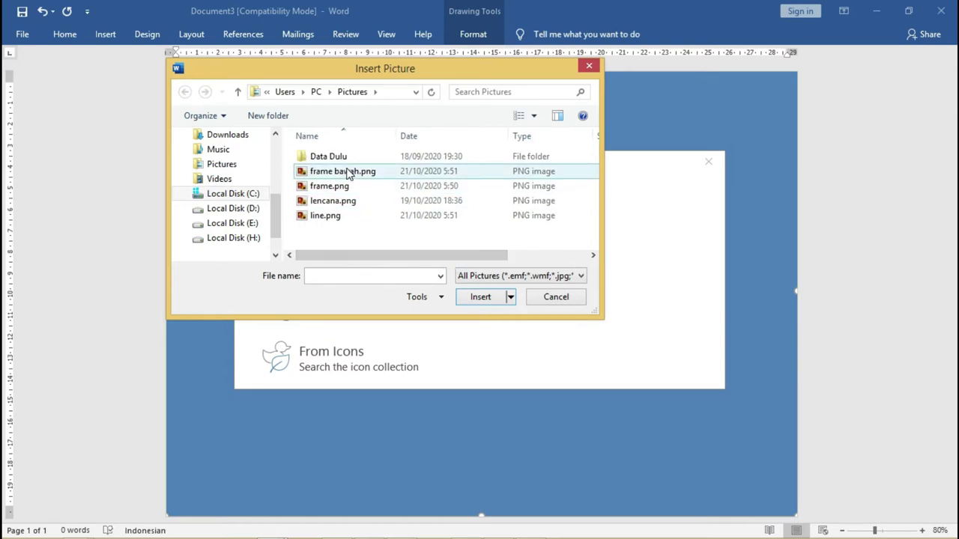
click(329, 186)
click(487, 298)
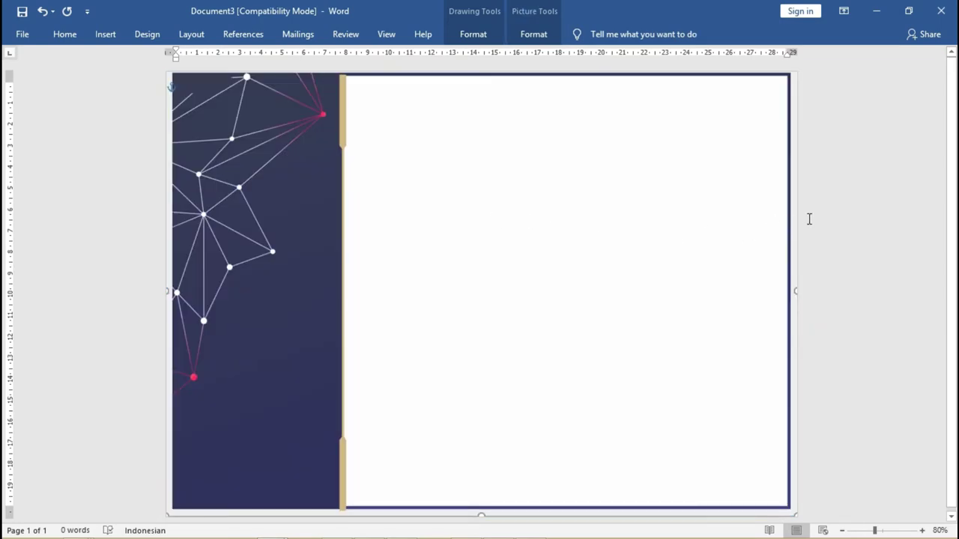
click(832, 204)
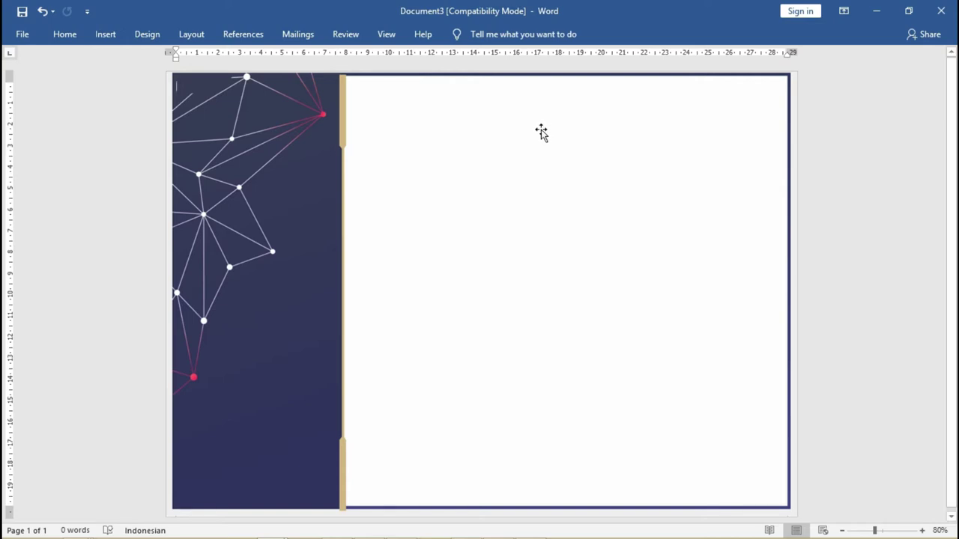
Duplicate the background shape, offset slightly to the lower right
click(269, 102)
drag(310, 113, 304, 122)
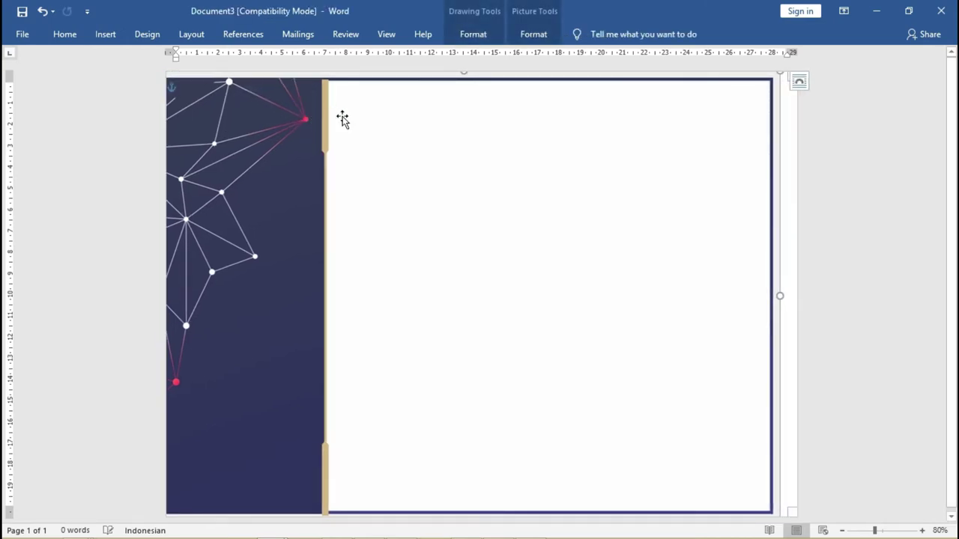
key(ctrl+z)
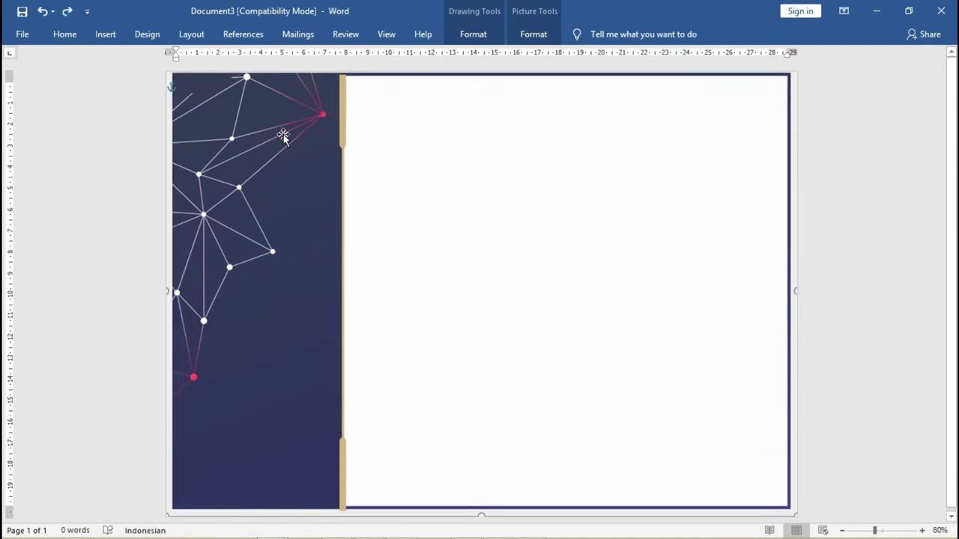
mouse_move(266, 118)
mouse_down()
mouse_move(292, 132)
mouse_move(282, 123)
mouse_up()
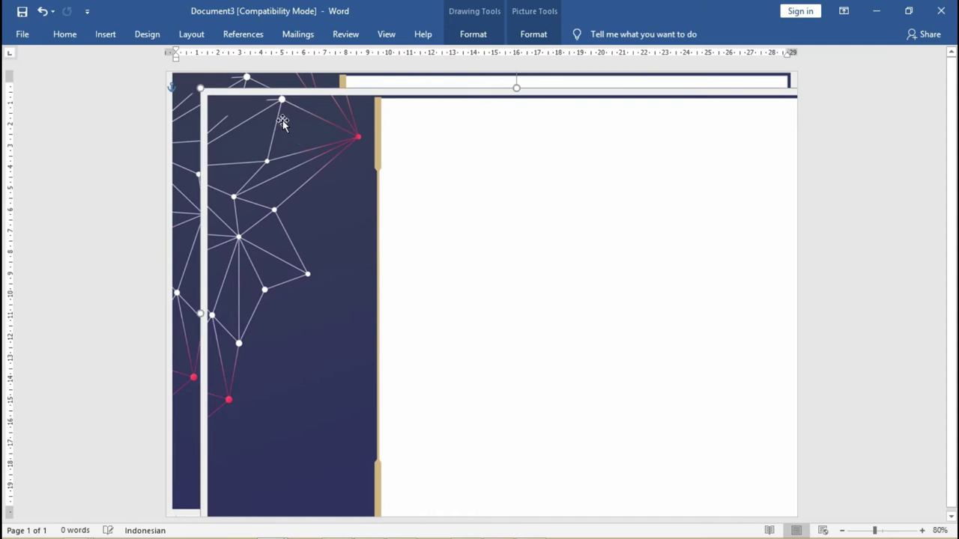
Fill the copied shape with the lencana.png badge picture
click(491, 34)
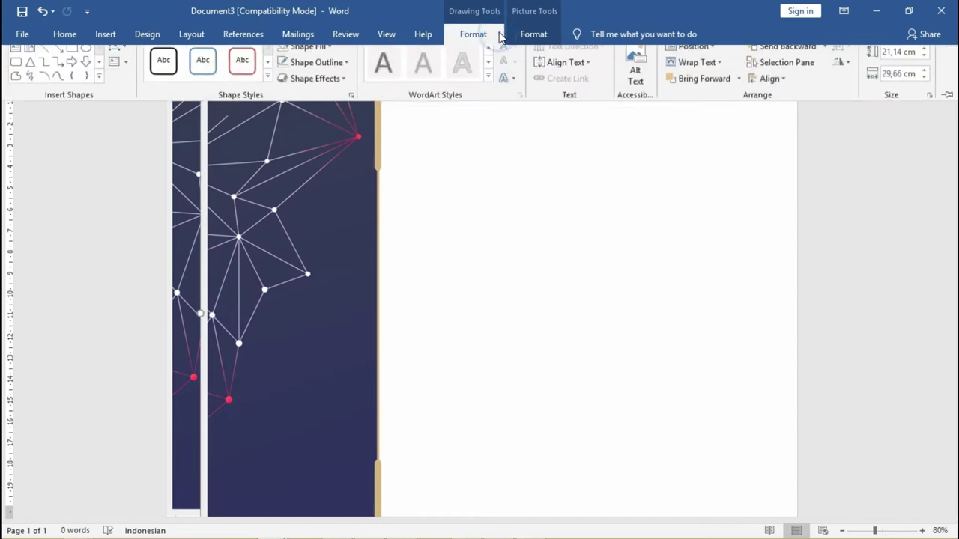
click(307, 55)
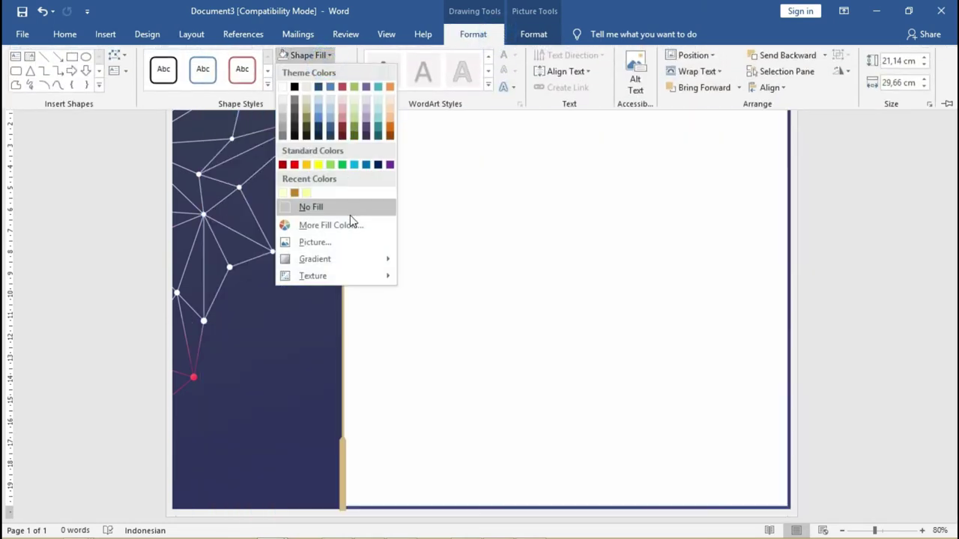
click(348, 244)
click(308, 244)
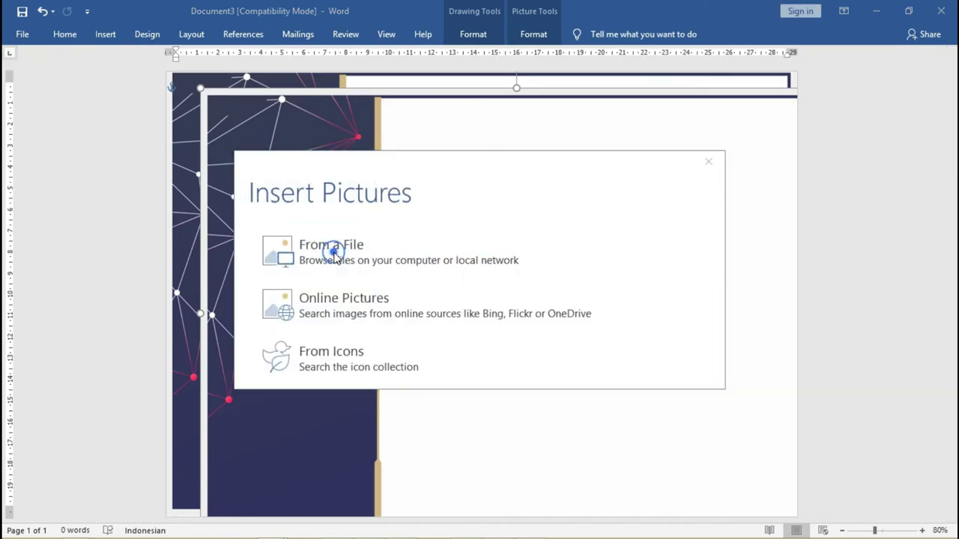
click(327, 201)
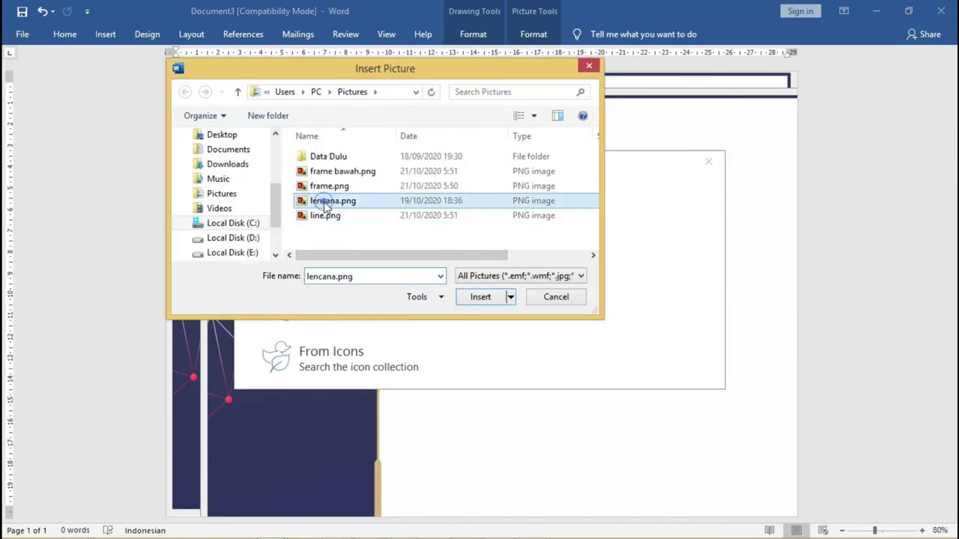
click(470, 296)
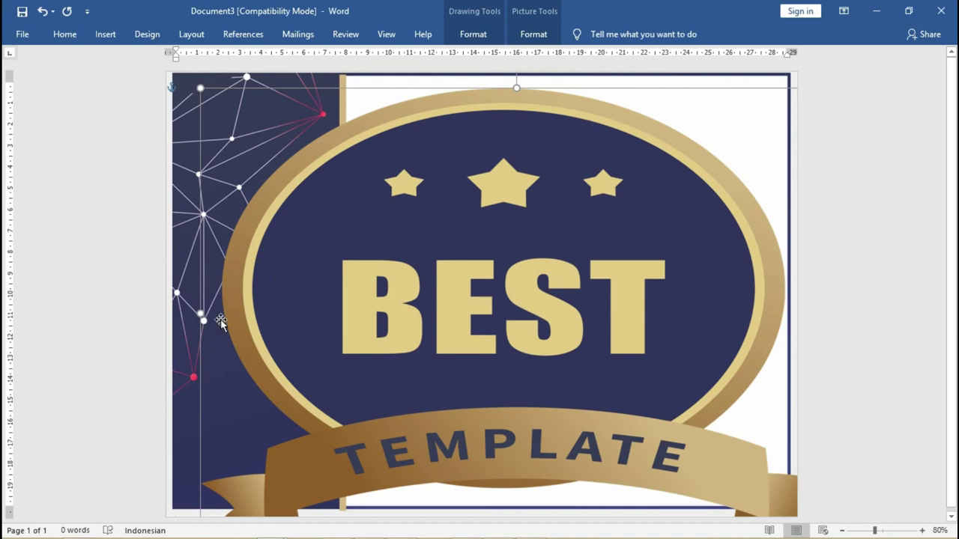
Shrink the badge into the bottom of the navy side panel and crop it to Fit
mouse_move(203, 311)
mouse_down()
mouse_move(582, 317)
mouse_move(487, 293)
mouse_up()
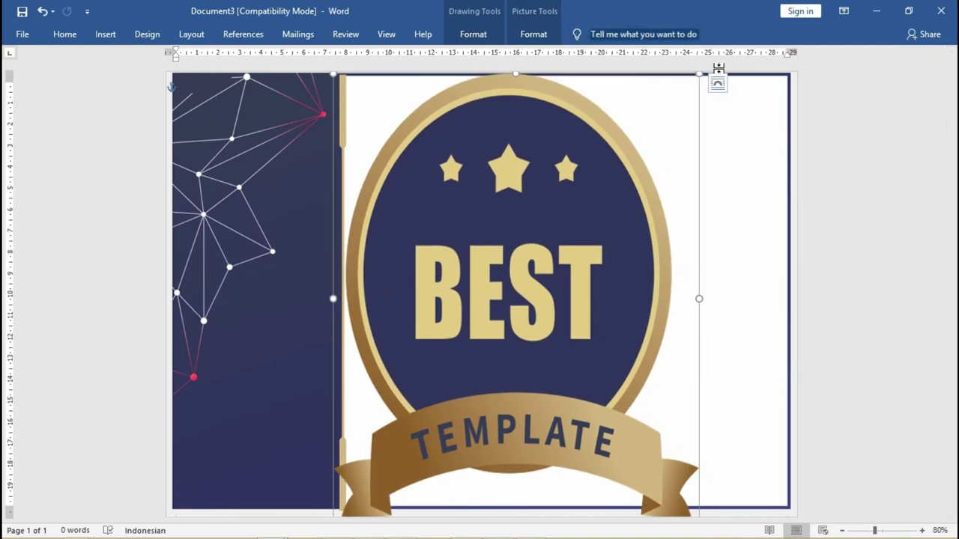
drag(698, 76, 511, 405)
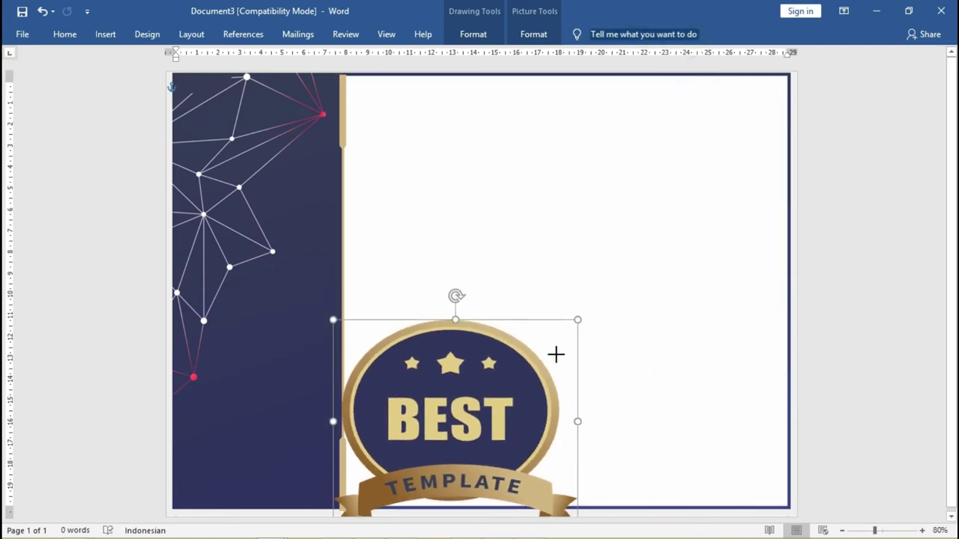
drag(511, 405, 289, 398)
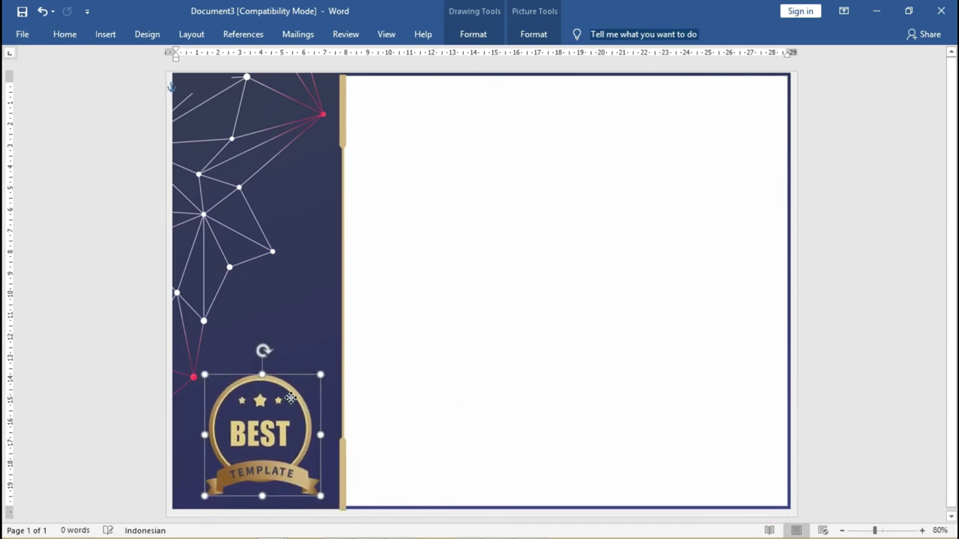
click(543, 36)
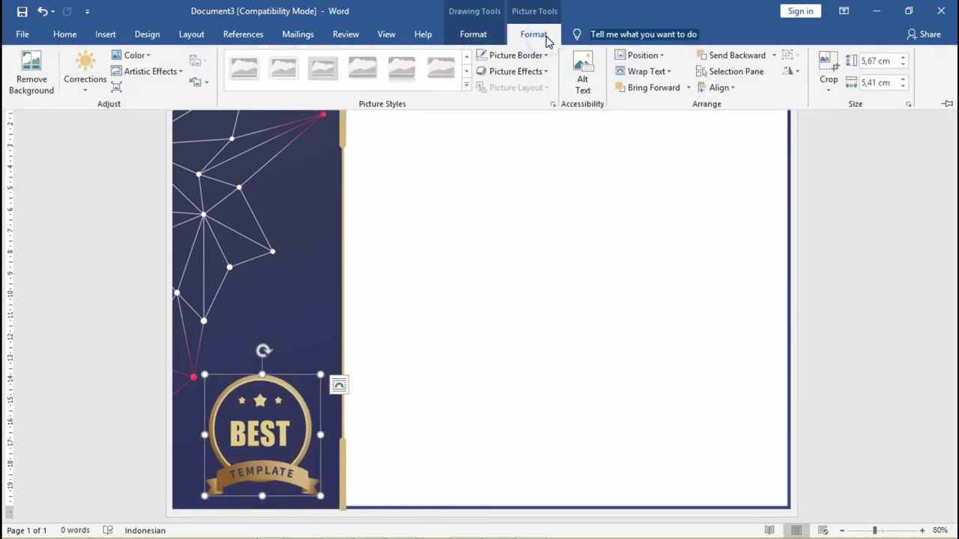
click(827, 88)
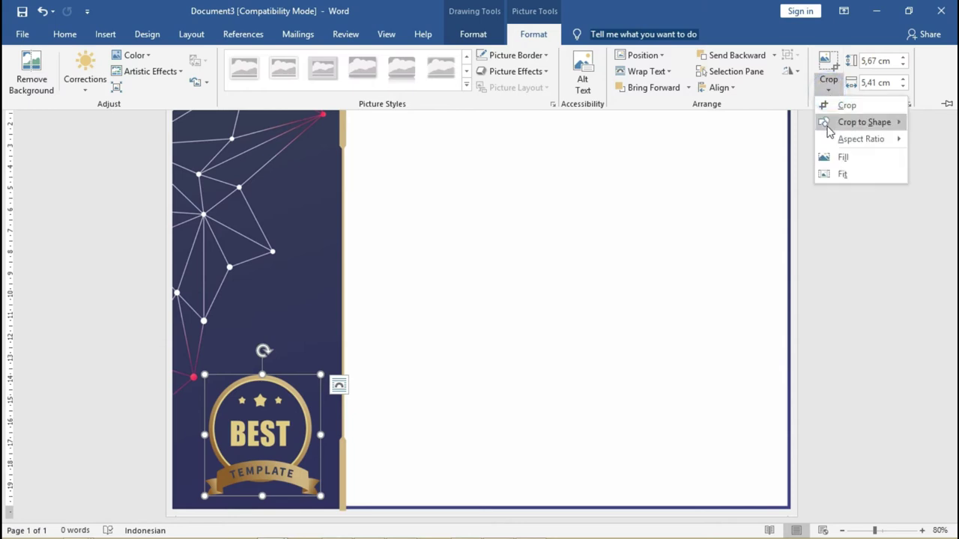
click(836, 173)
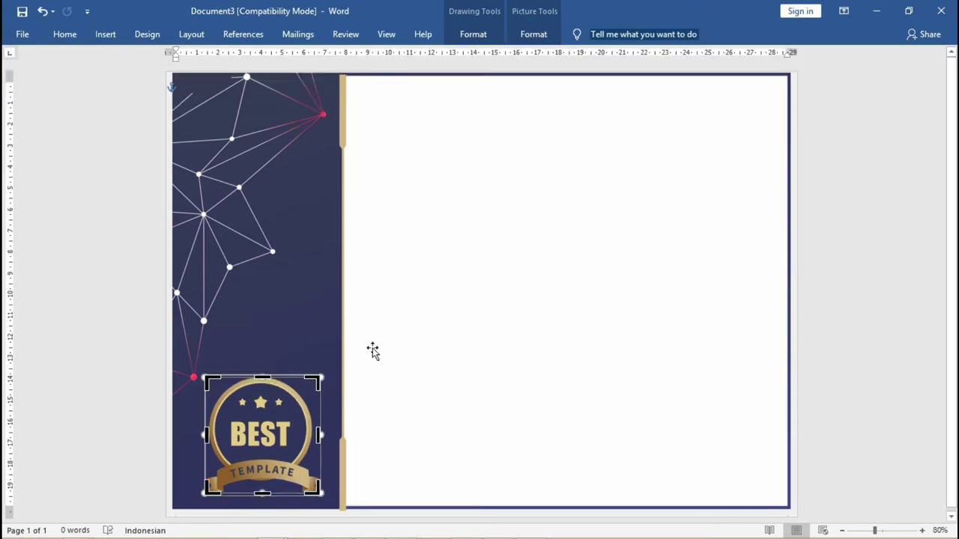
drag(289, 403, 281, 407)
click(298, 327)
Re-crop the badge, widening the crop area left and extending it downward
click(272, 398)
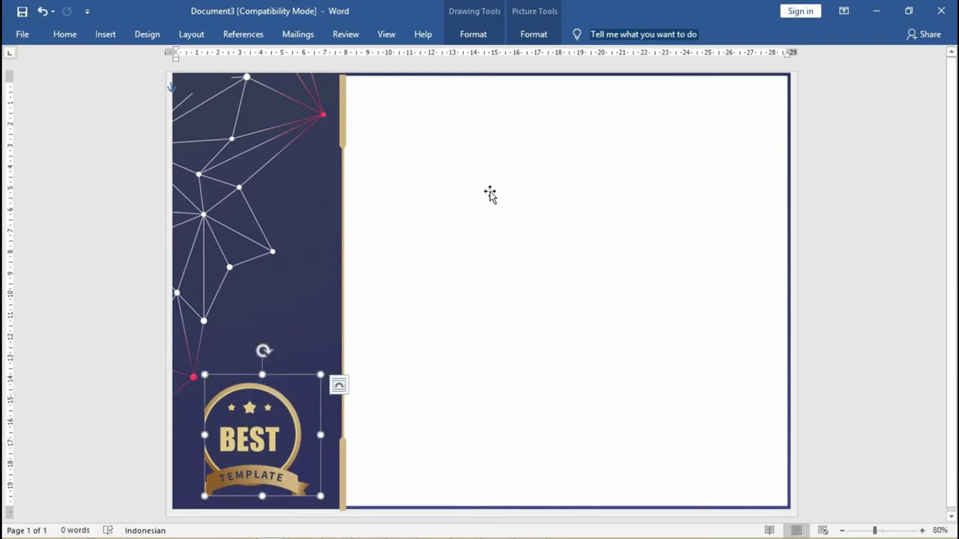
click(533, 34)
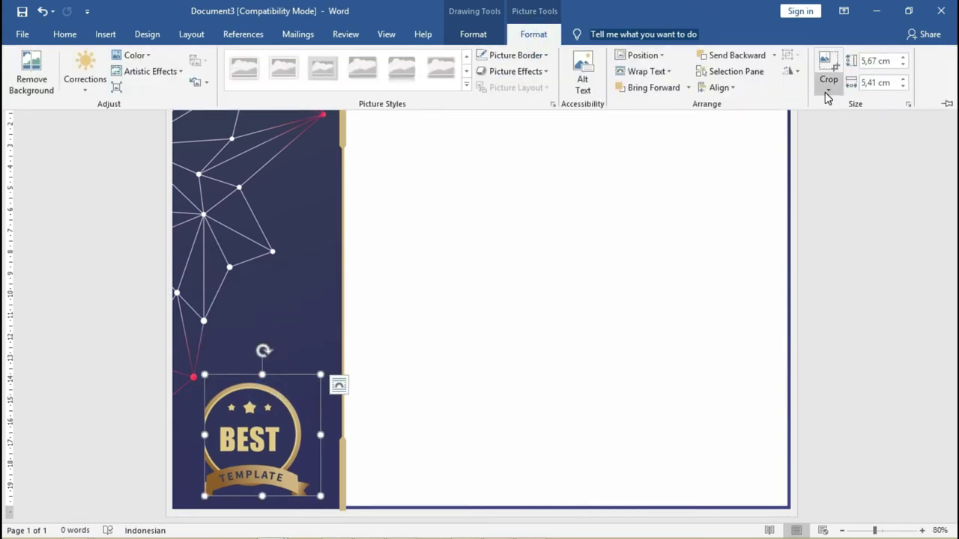
click(828, 84)
click(820, 105)
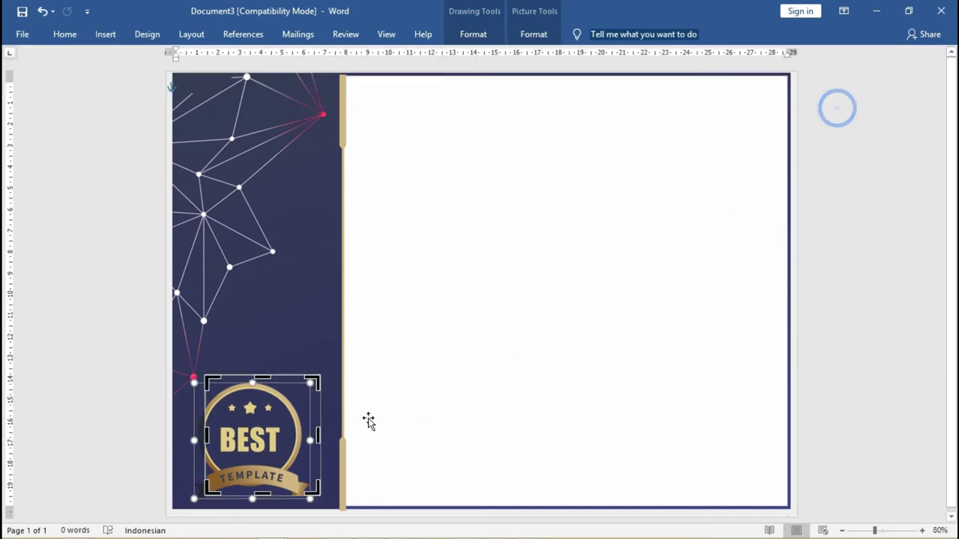
drag(206, 433, 187, 435)
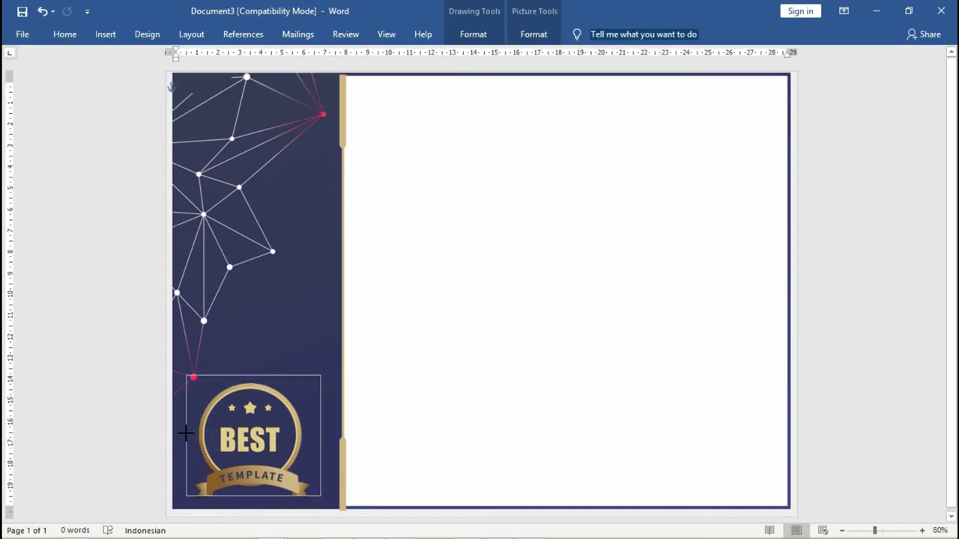
drag(252, 496, 254, 502)
click(138, 398)
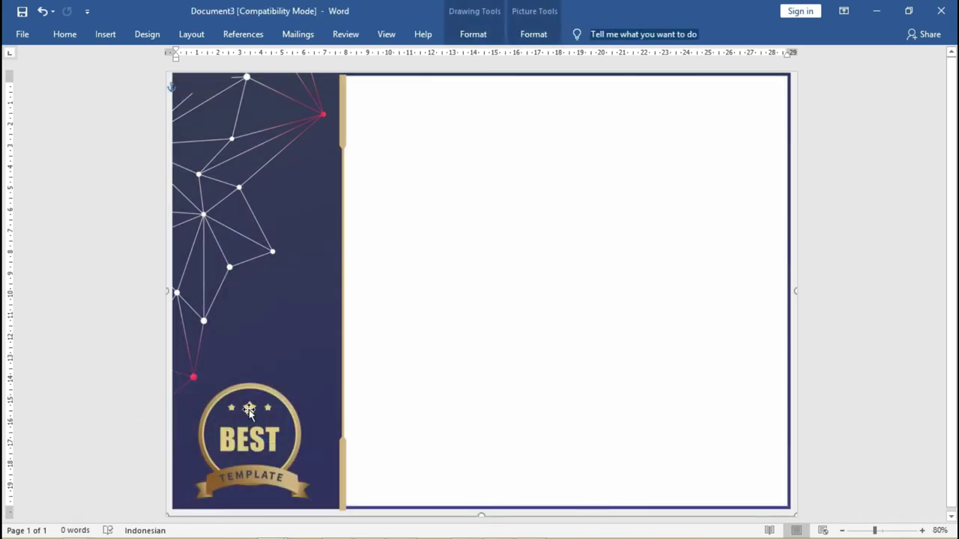
Copy the badge to the right, enlarge it and stretch it toward the lower-right area
click(249, 410)
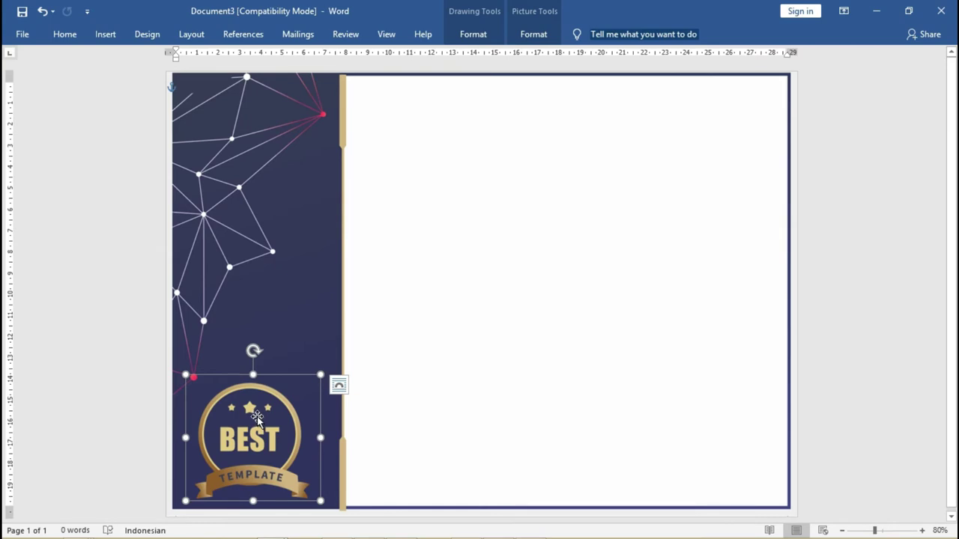
drag(256, 415, 627, 403)
drag(565, 363, 430, 235)
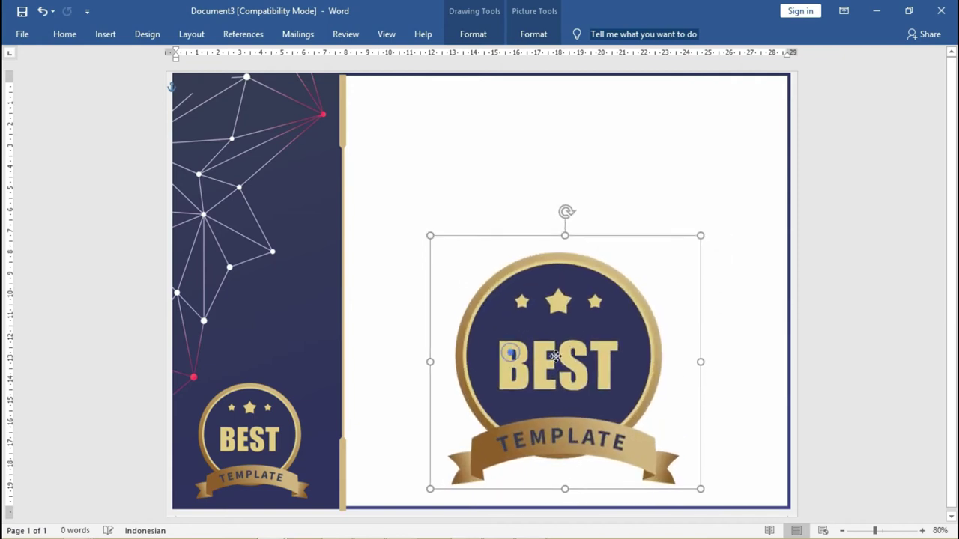
drag(555, 356, 607, 348)
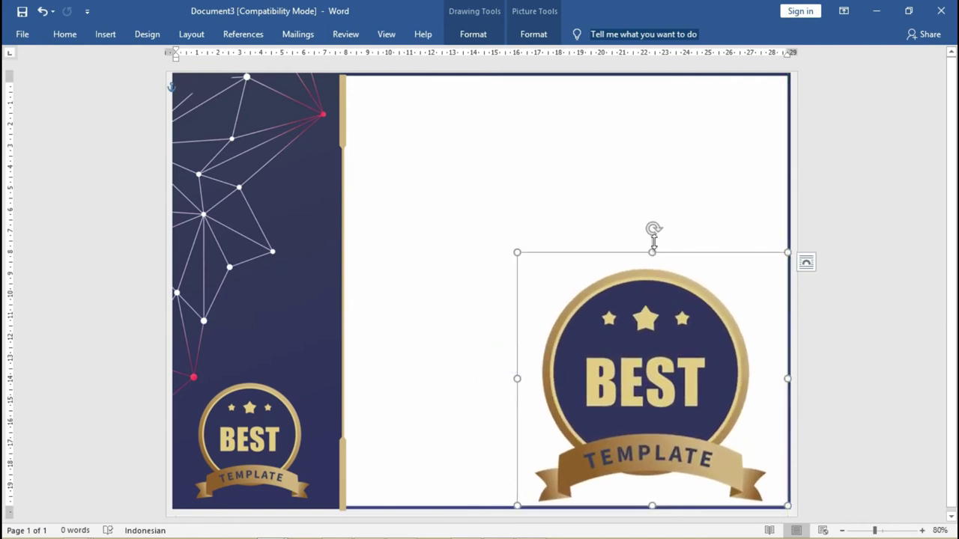
drag(652, 240, 665, 146)
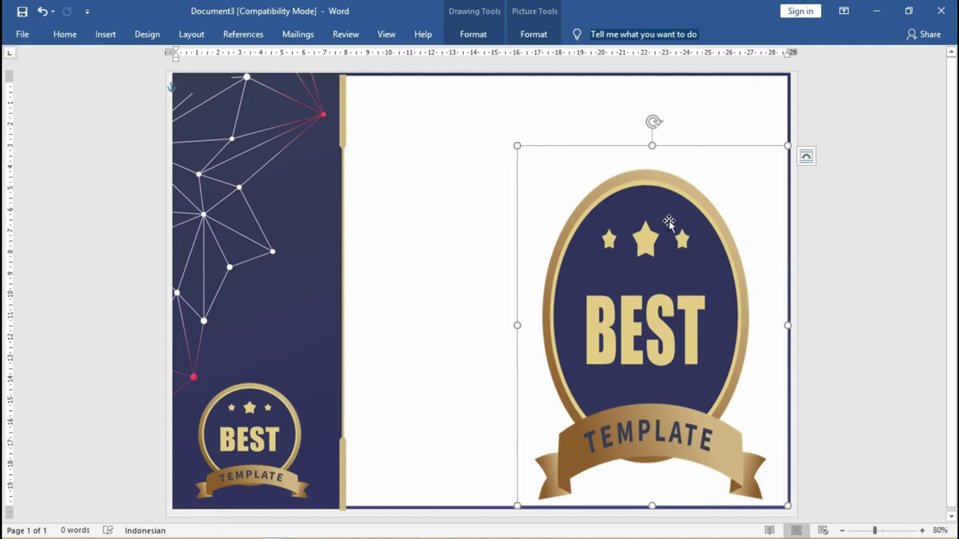
Replace the copied shape's fill with the frame bawah.png picture
click(538, 35)
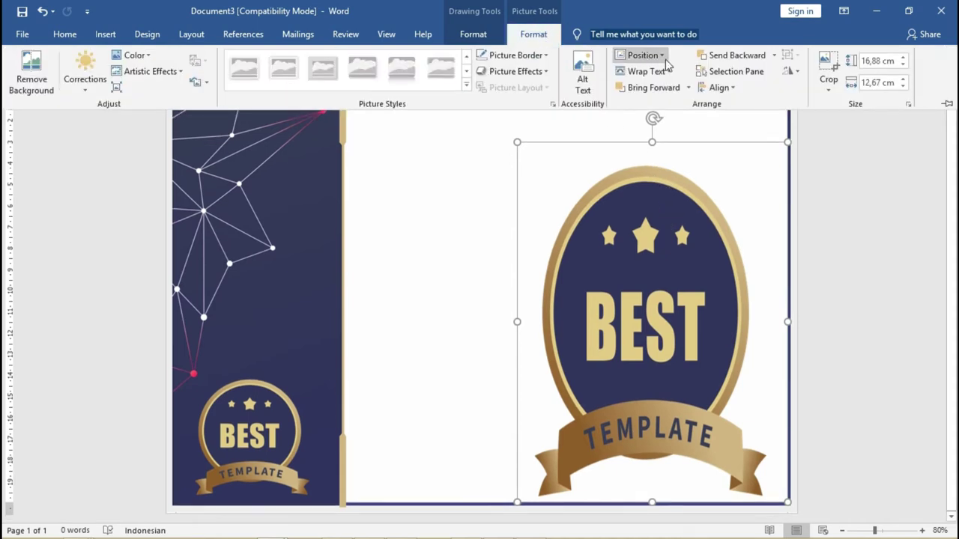
click(482, 35)
click(313, 57)
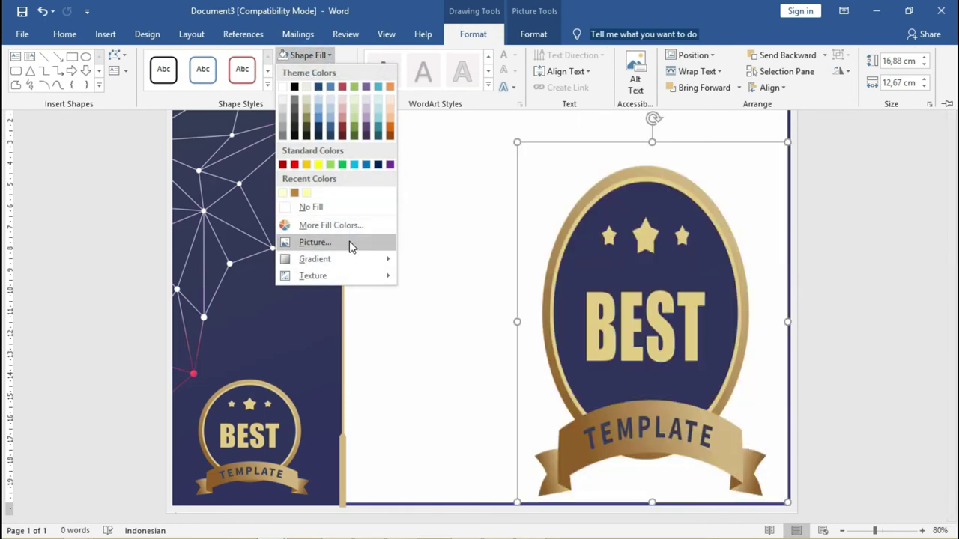
click(349, 242)
click(371, 243)
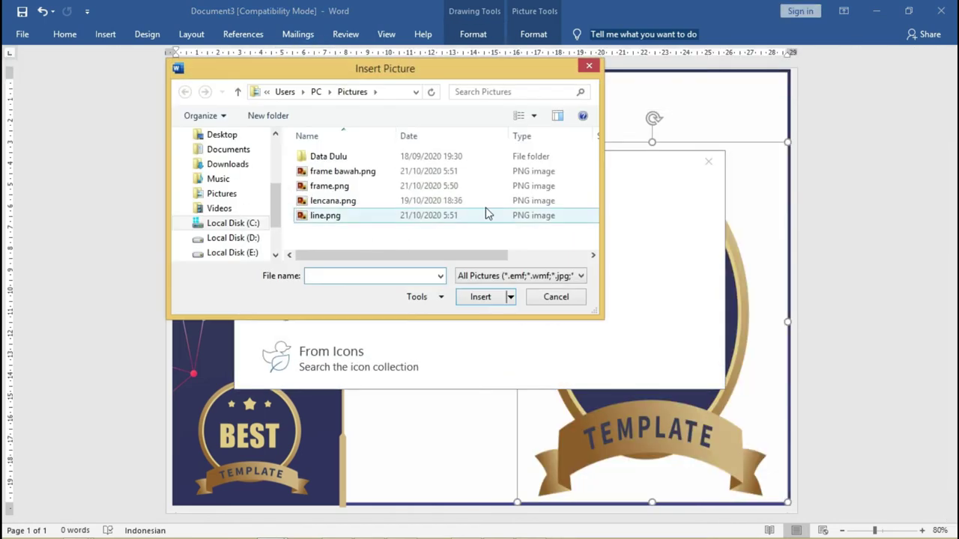
click(343, 170)
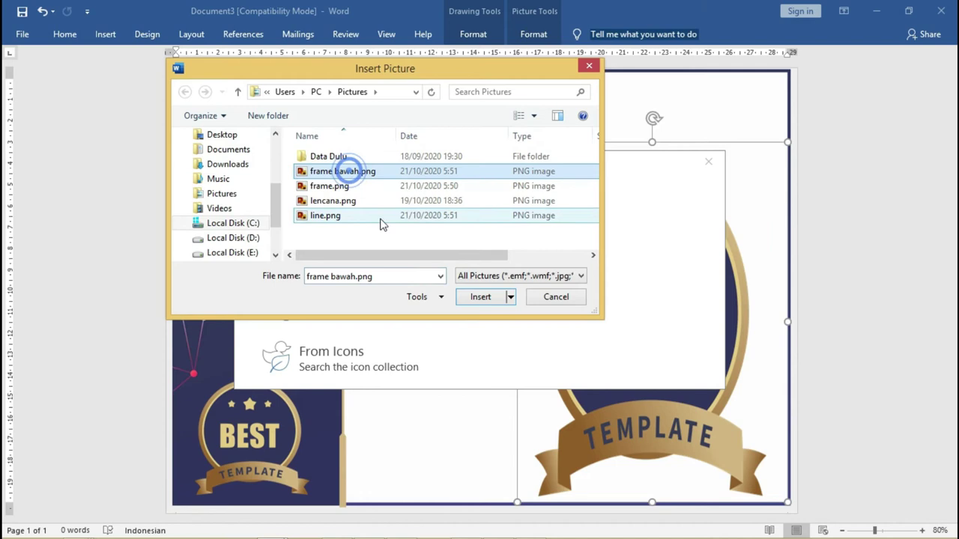
click(477, 298)
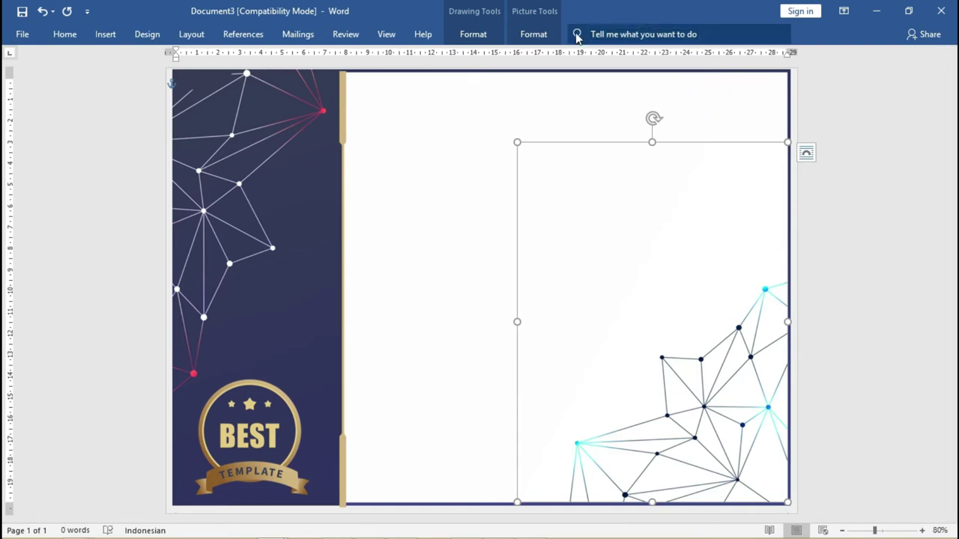
Crop the frame bawah.png picture to Fit and nudge it three steps right
click(533, 34)
click(827, 84)
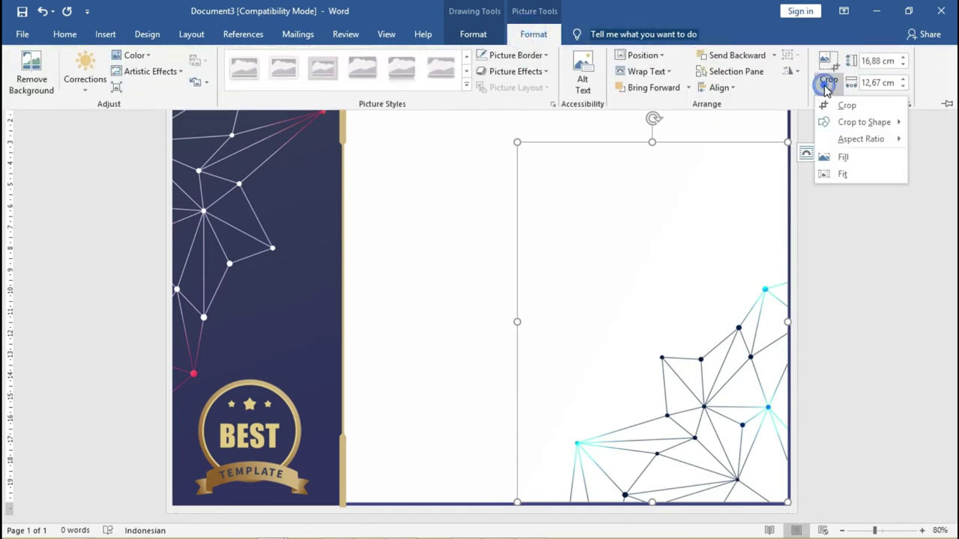
click(826, 173)
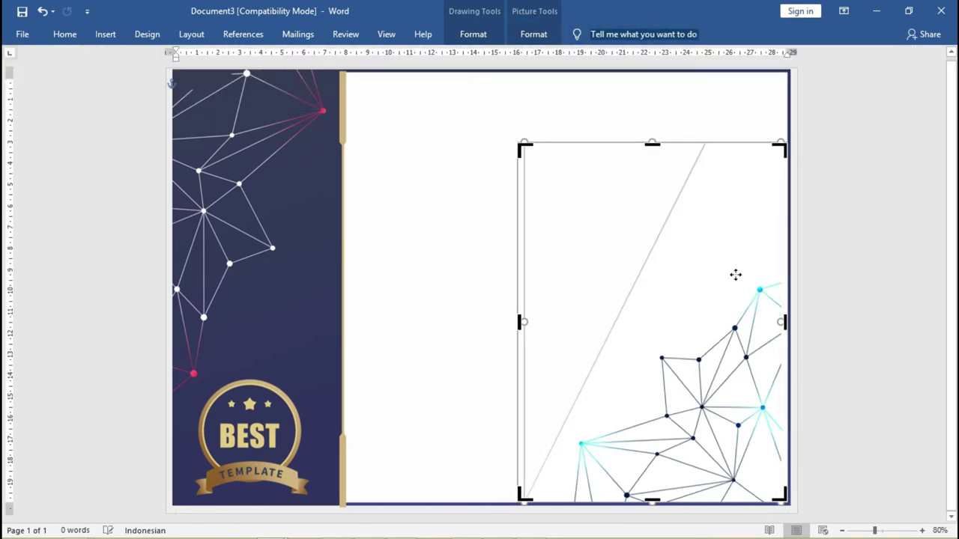
click(839, 232)
click(751, 291)
key(Right)
key(Right)
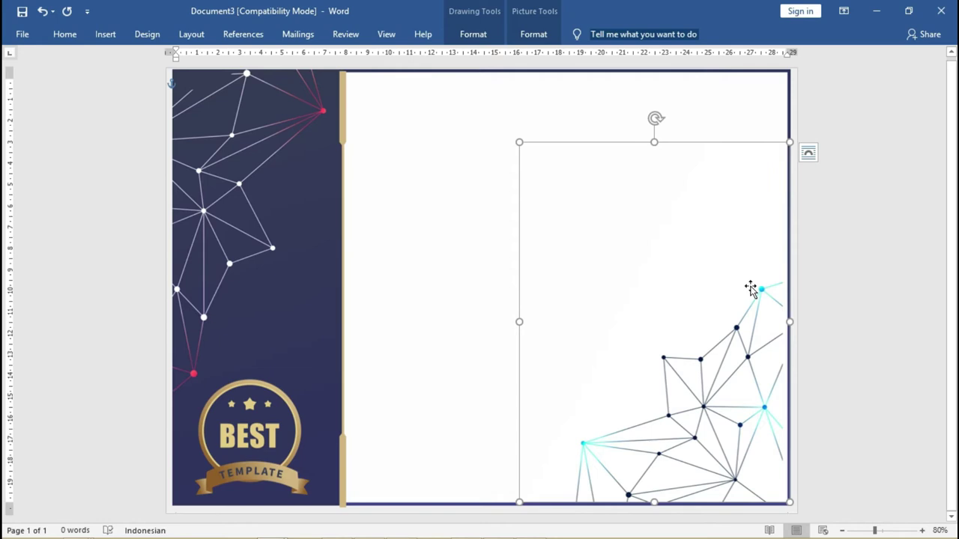
key(Right)
key(Right)
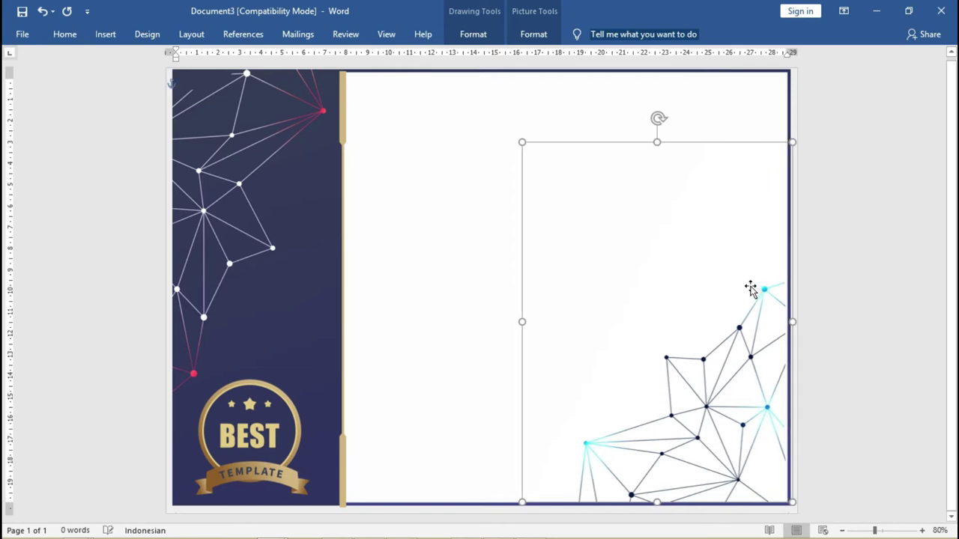
key(Right)
key(Right)
click(762, 274)
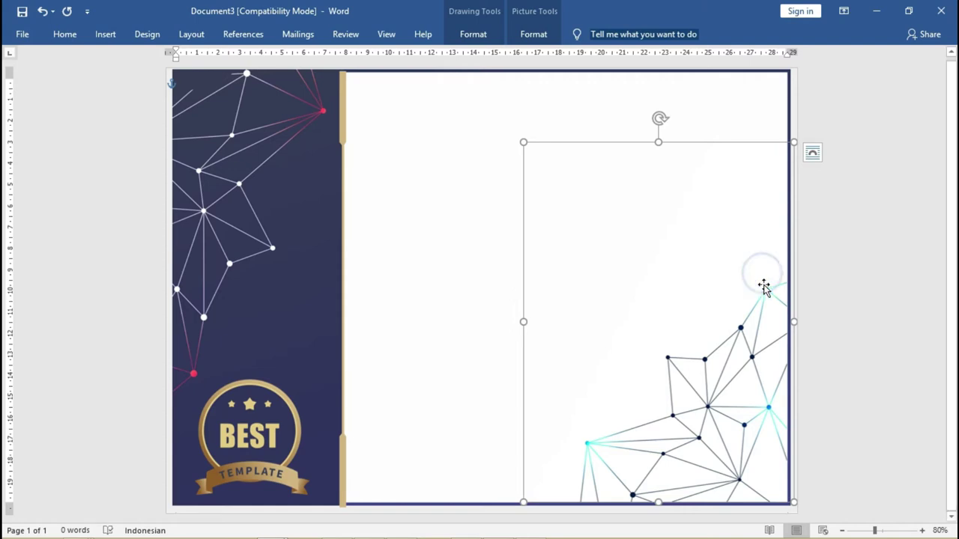
click(905, 226)
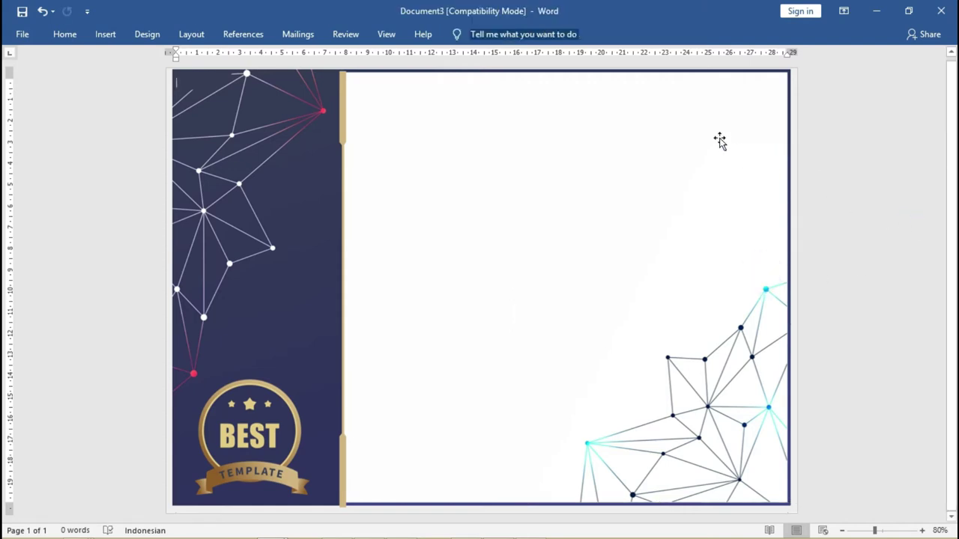
Draw a large text box over the white area of the page
click(103, 34)
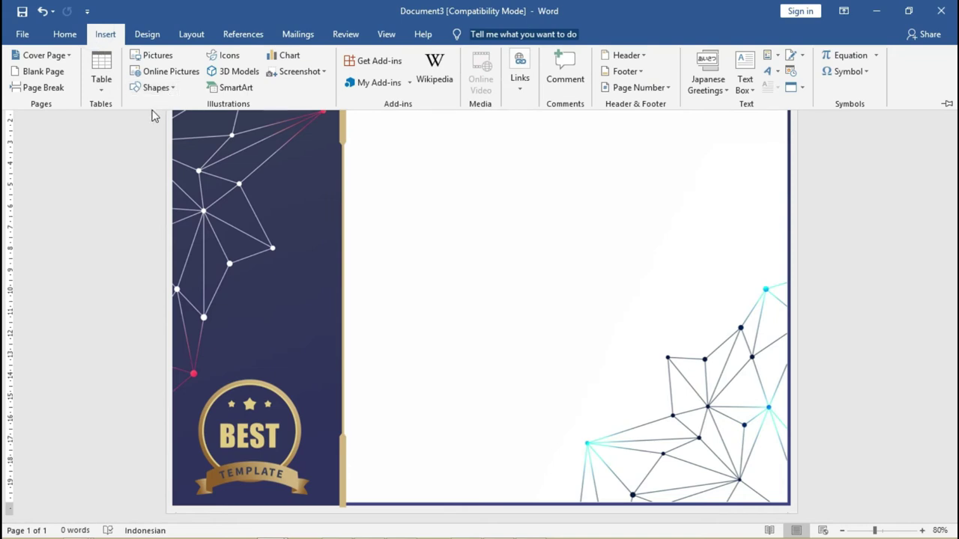
click(168, 88)
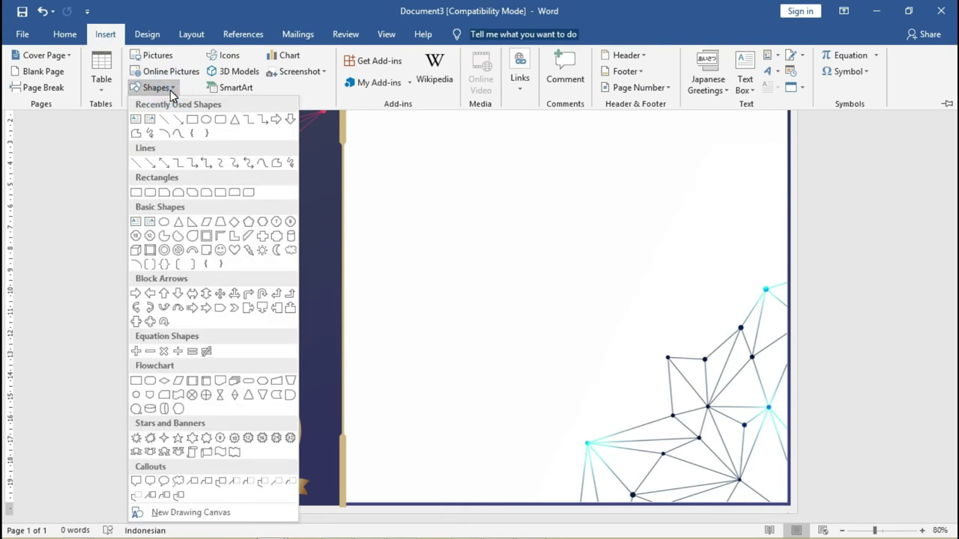
click(142, 120)
mouse_move(376, 111)
mouse_down()
mouse_move(720, 418)
mouse_move(753, 467)
mouse_up()
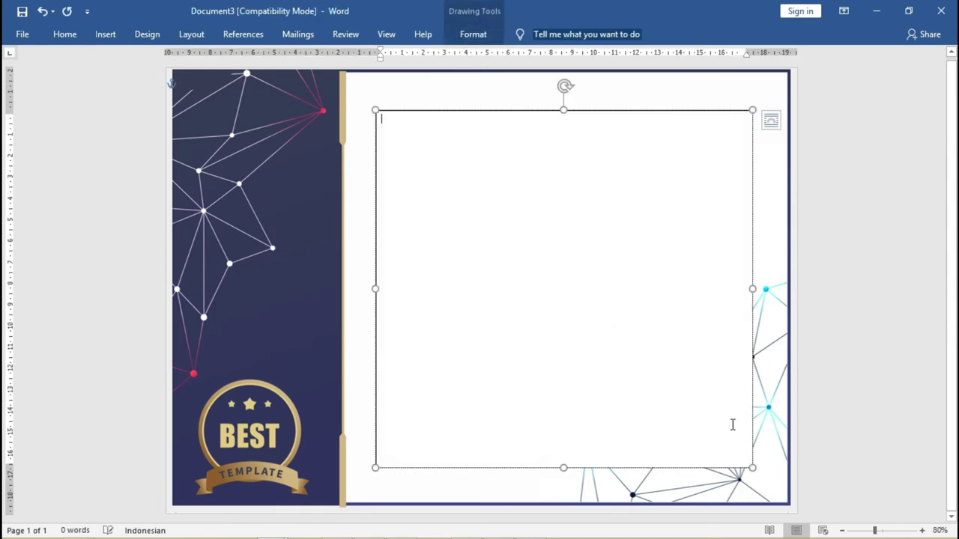
Give the text box No Fill and No Outline
click(488, 33)
click(317, 56)
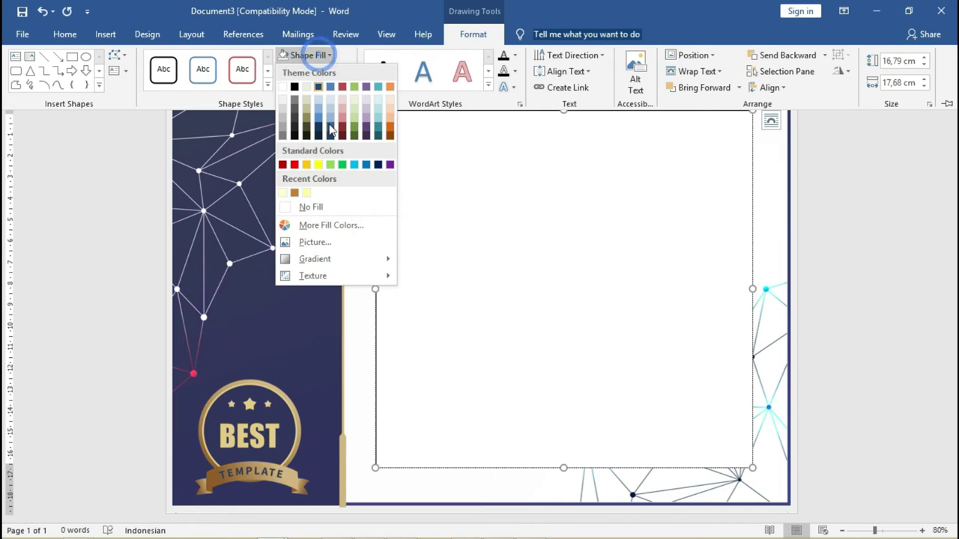
click(344, 207)
click(314, 71)
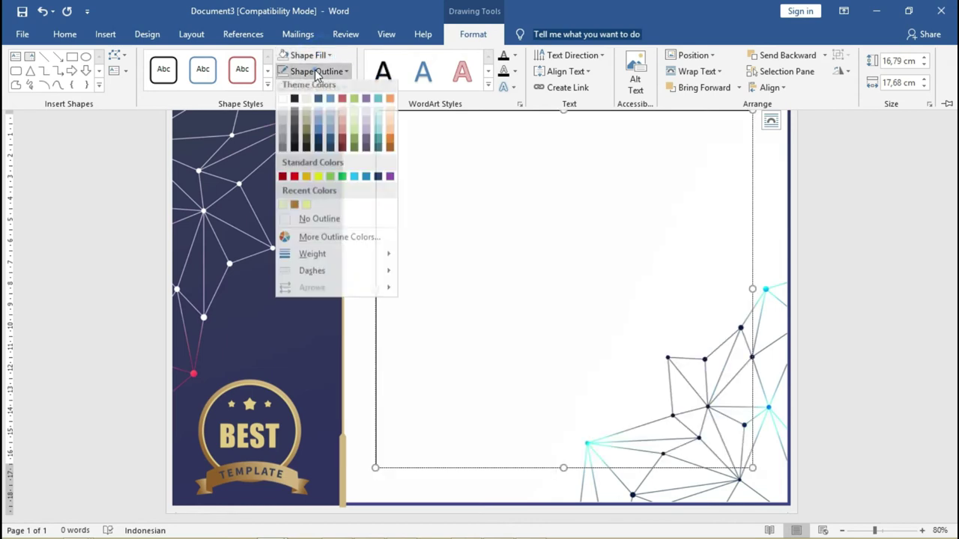
click(334, 228)
Stretch the text box from the gold line to the right border, top to bottom
click(466, 167)
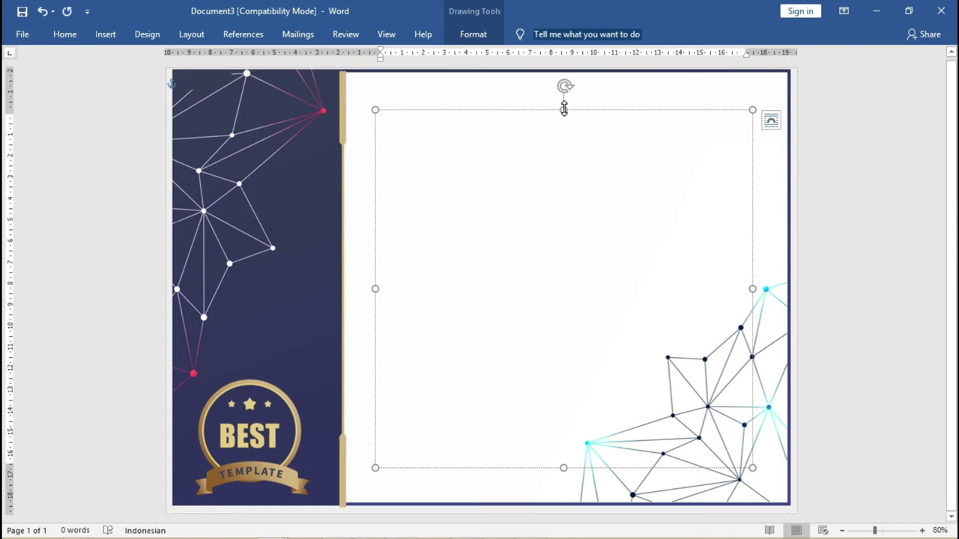
drag(563, 110, 561, 78)
drag(752, 273, 772, 272)
drag(574, 468, 571, 497)
drag(377, 287, 352, 286)
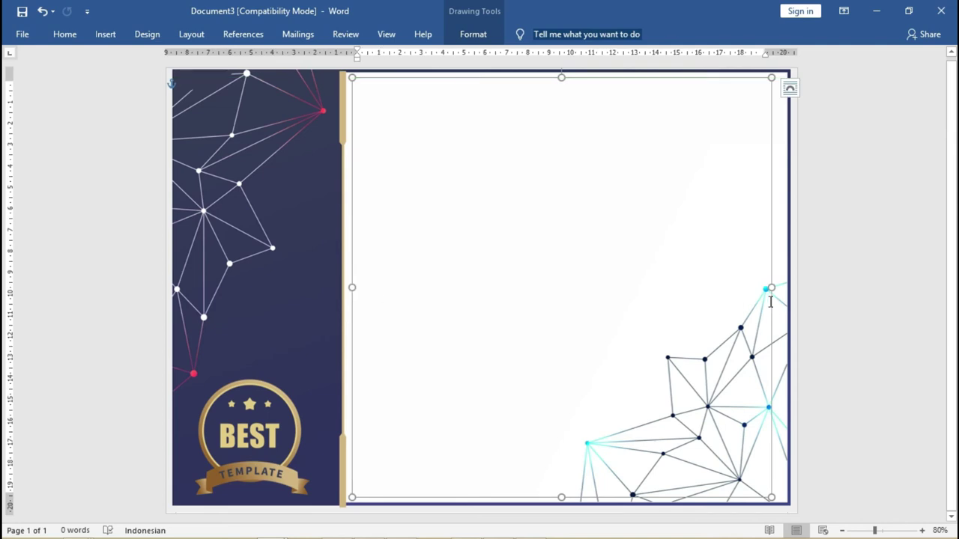
drag(770, 288, 777, 288)
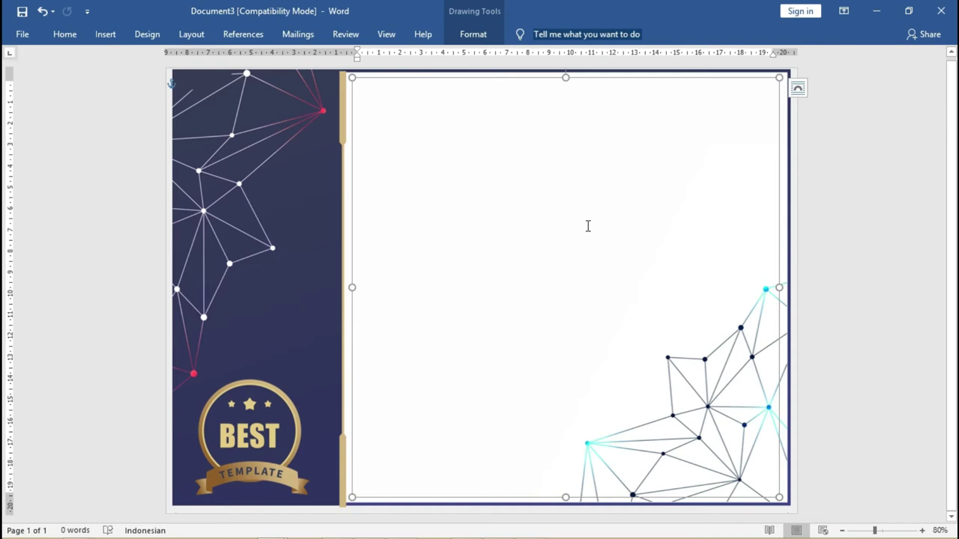
key(alt)
Select all the certificate wording in Notepad and copy it
click(567, 317)
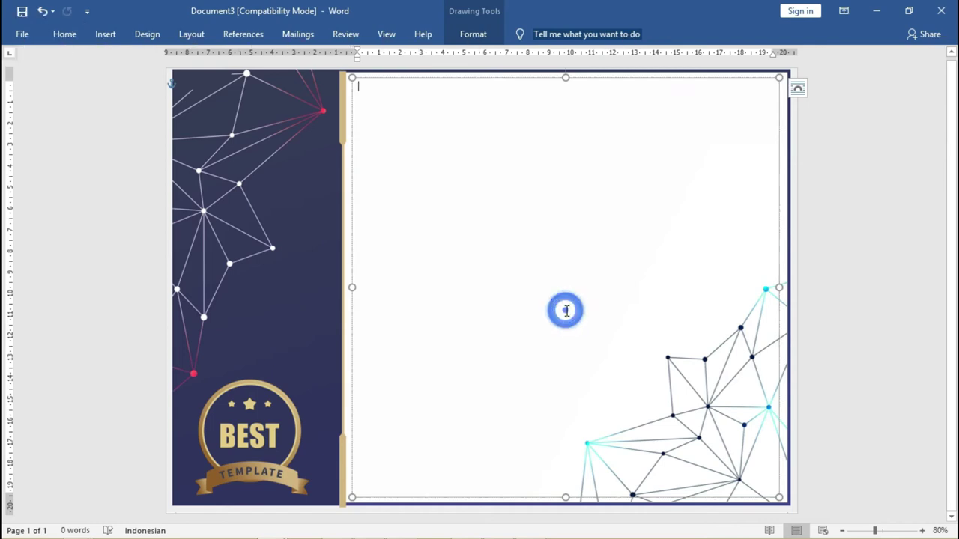
key(alt+Tab)
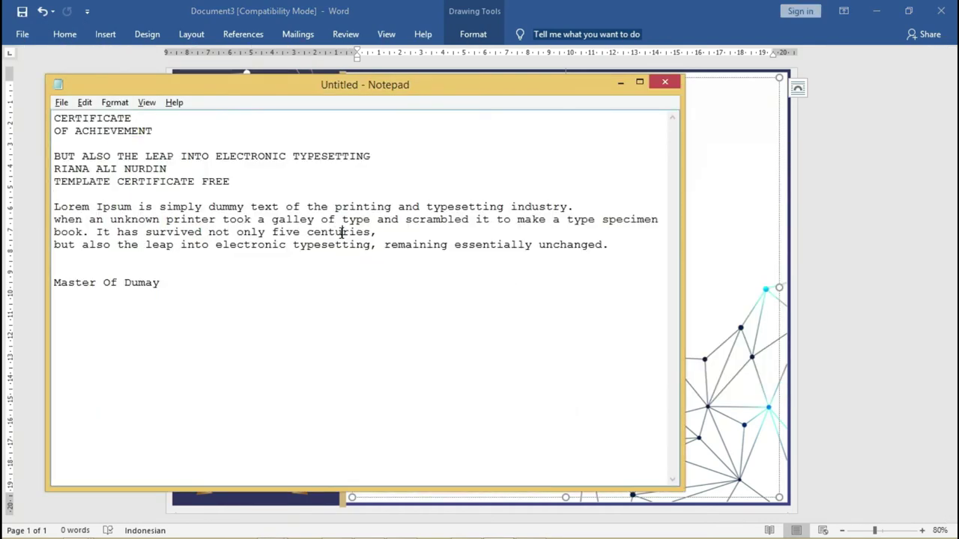
drag(338, 88, 423, 109)
mouse_move(253, 313)
mouse_down()
mouse_move(96, 143)
mouse_move(98, 111)
mouse_up()
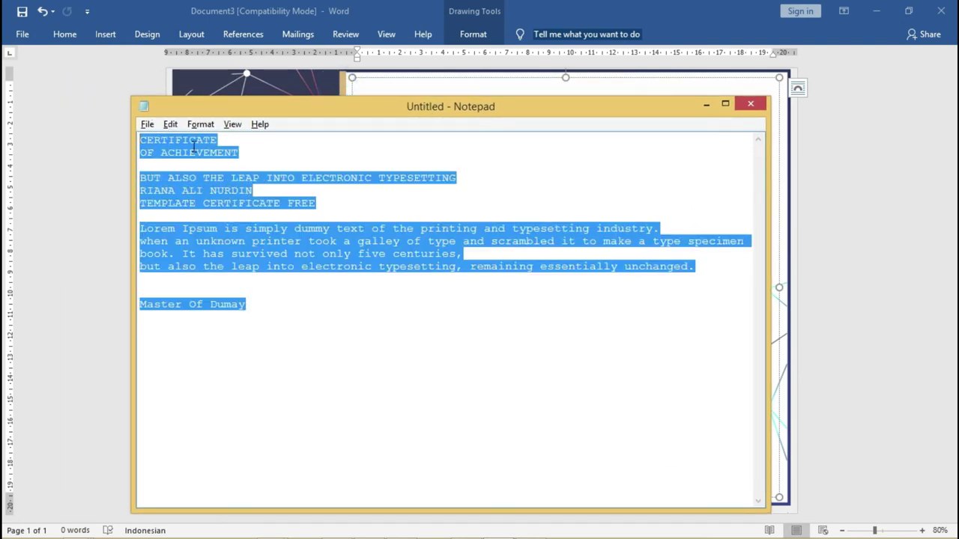
click(438, 90)
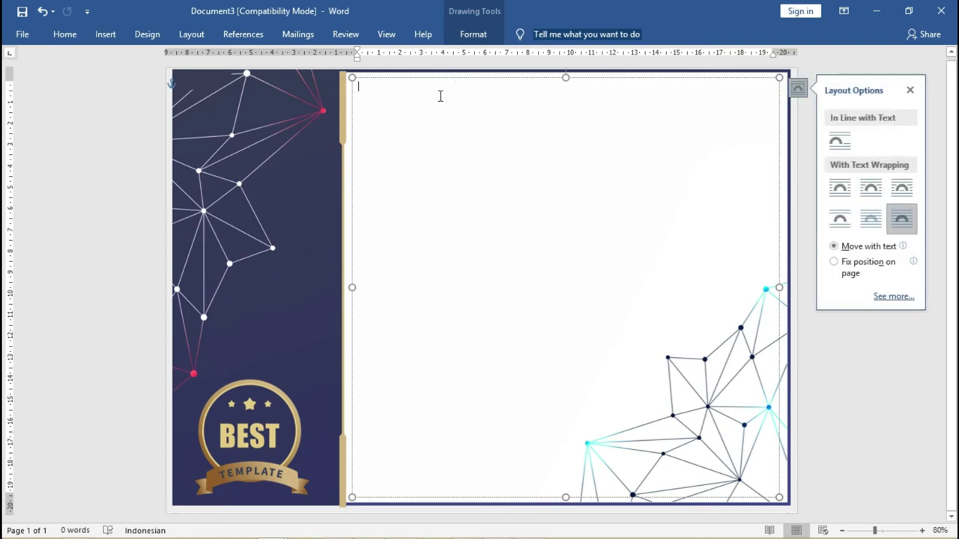
click(448, 177)
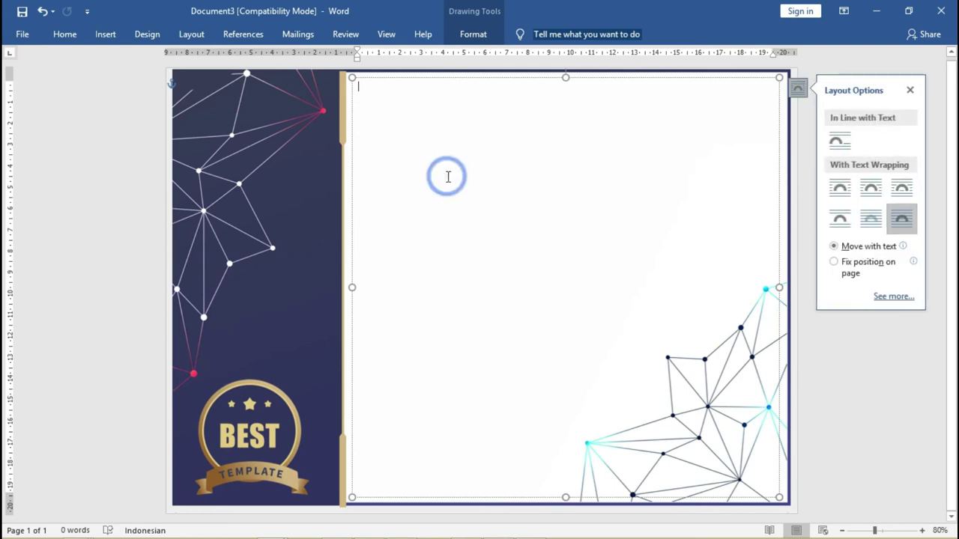
click(447, 177)
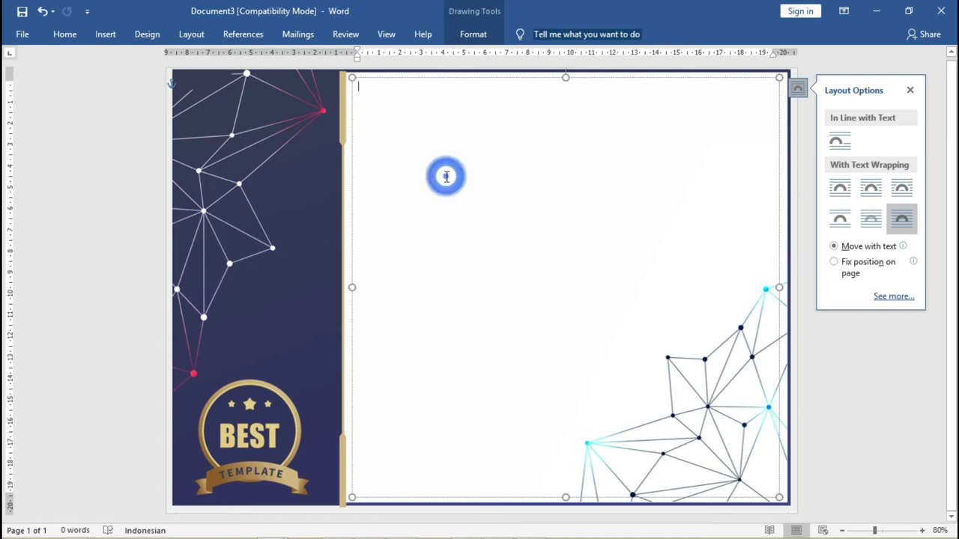
key(alt+Tab)
right_click(295, 180)
click(322, 224)
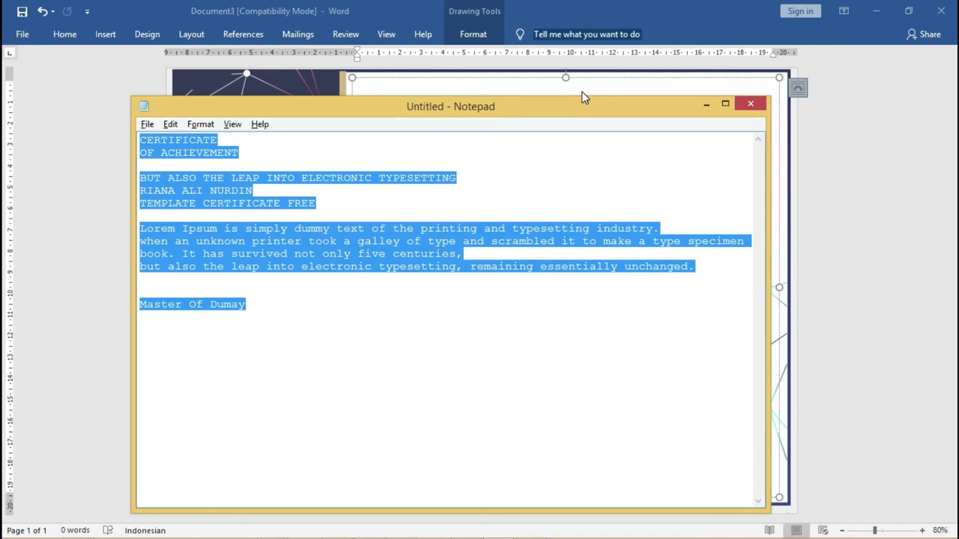
Paste the certificate wording into the Word text box with Ctrl+V
key(alt+Tab)
click(581, 92)
key(ctrl+v)
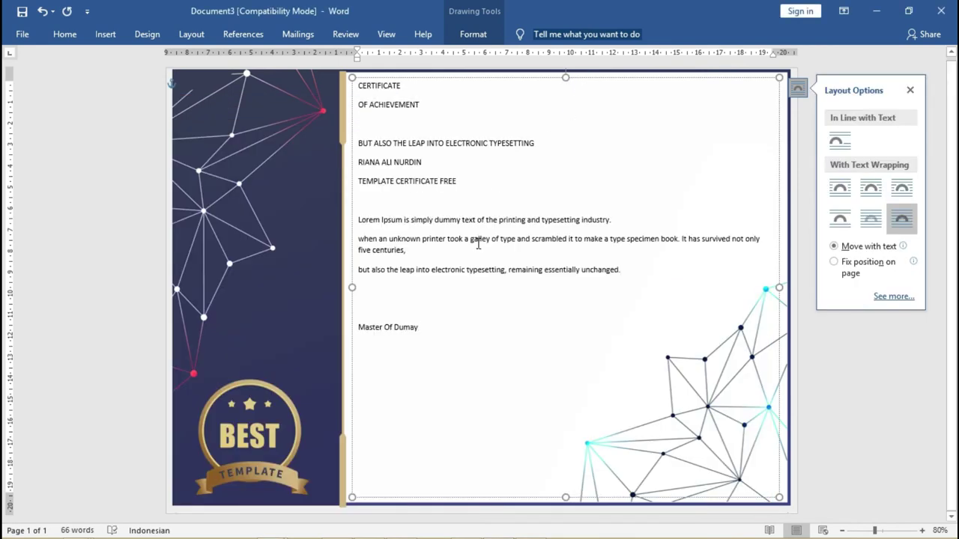
Center all the certificate text and enlarge it to 15 pt
key(ctrl+a)
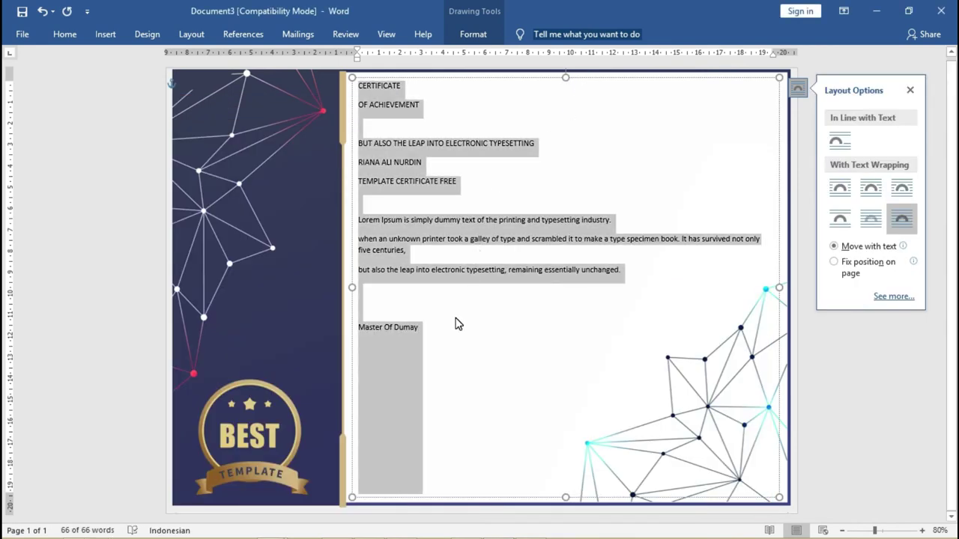
click(65, 34)
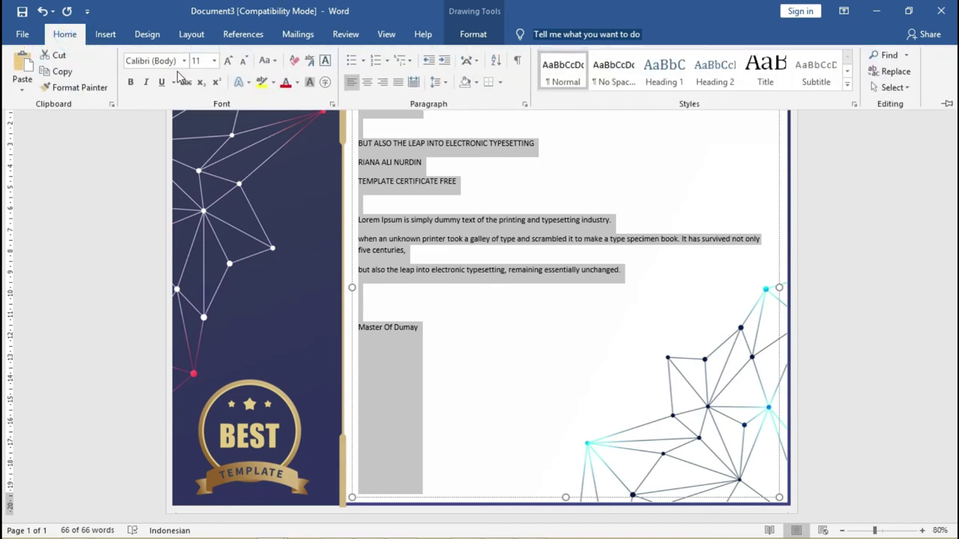
click(367, 81)
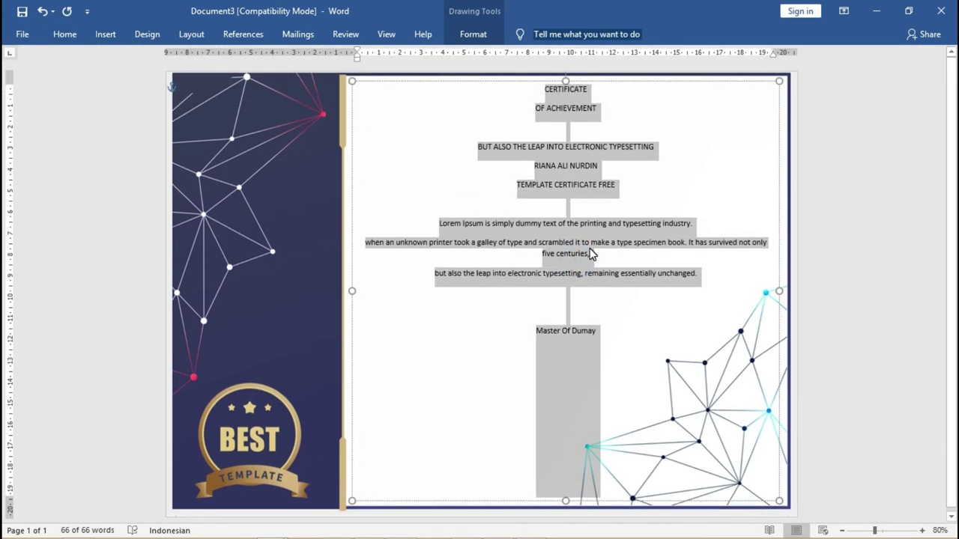
key(ctrl+shift+period)
key(ctrl+shift+period)
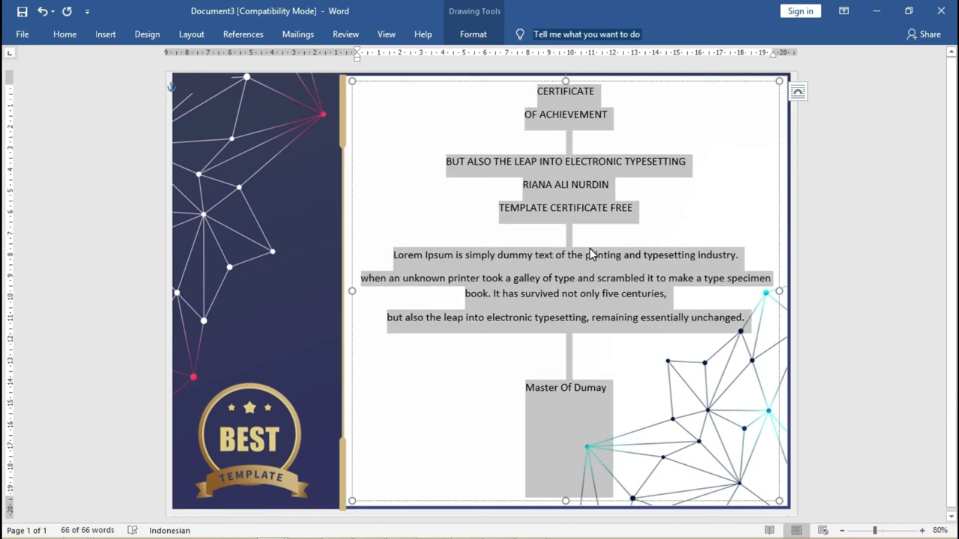
click(552, 278)
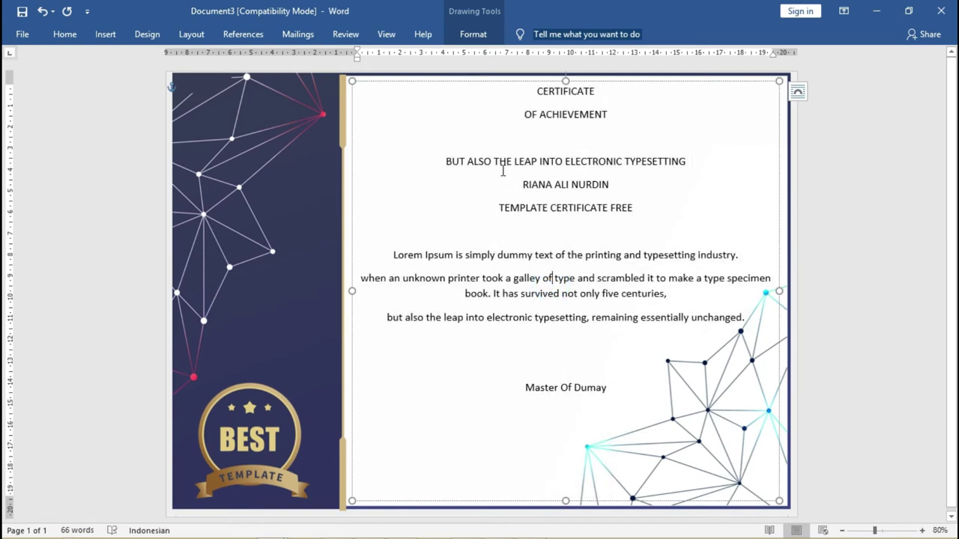
Remove the extra space after every paragraph in the text box
double_click(533, 92)
key(ctrl+a)
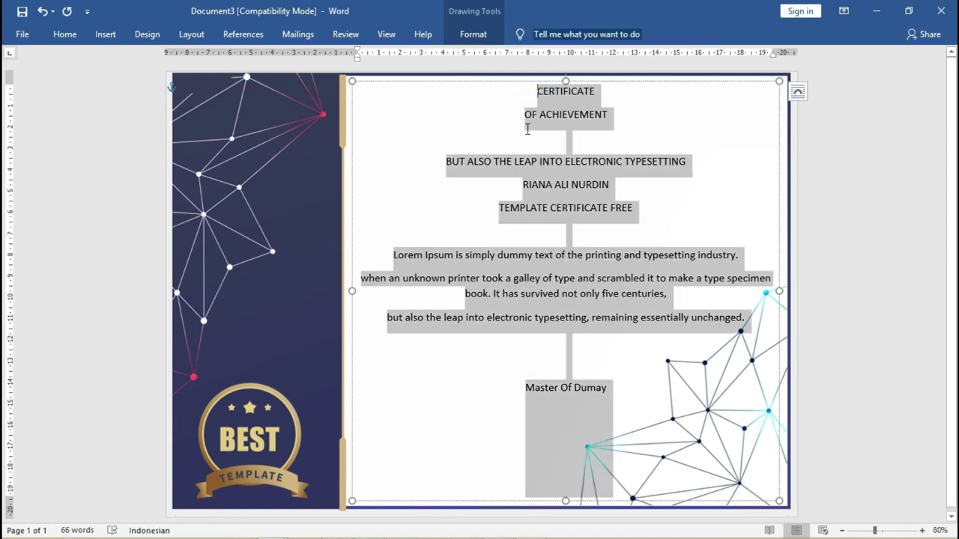
click(65, 34)
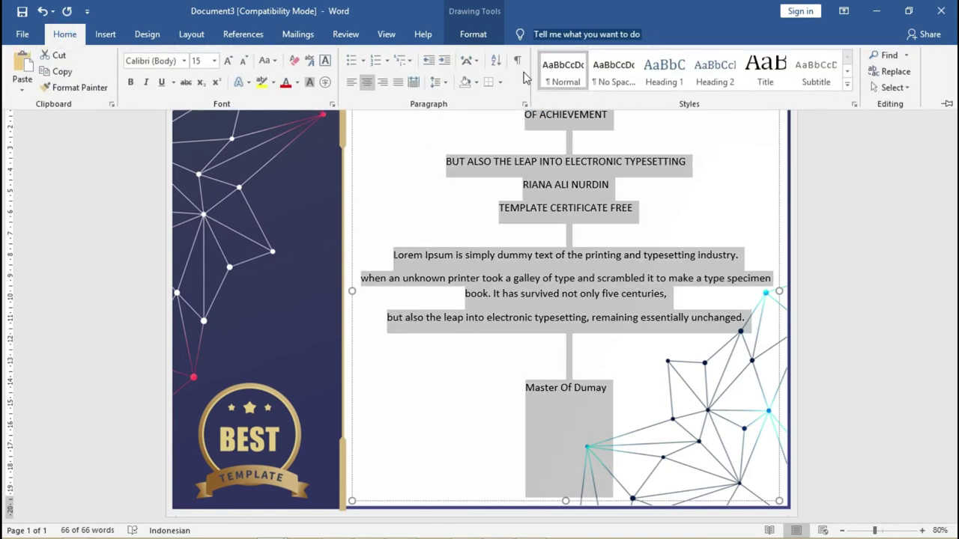
click(438, 81)
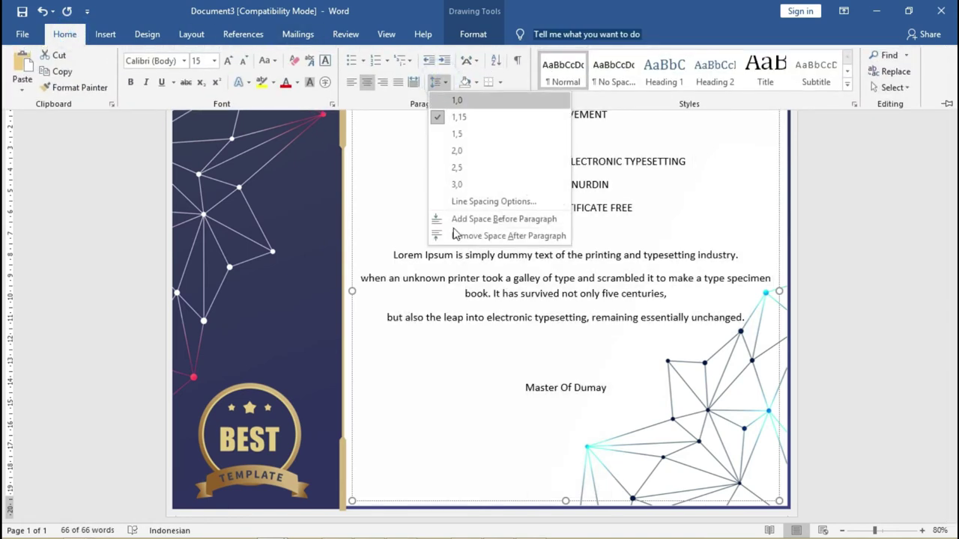
click(479, 236)
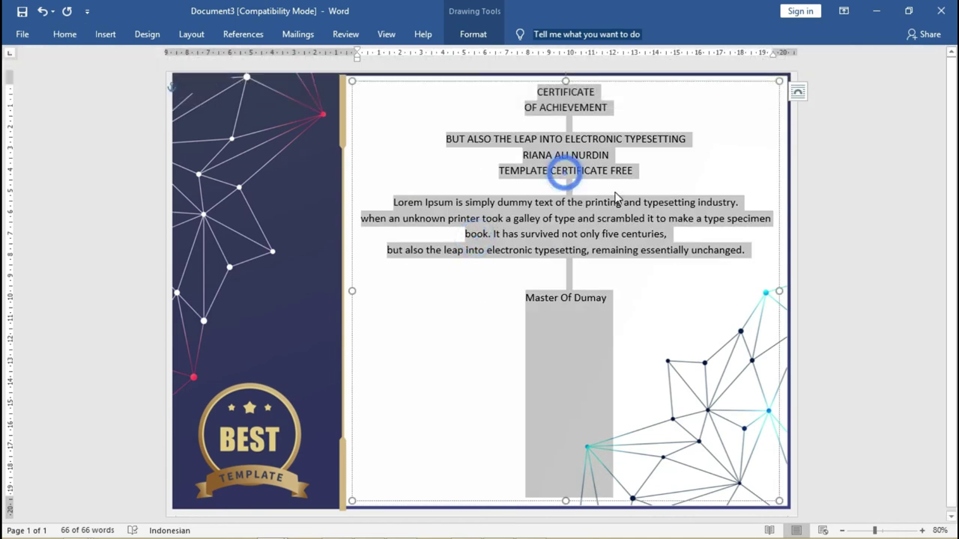
click(643, 204)
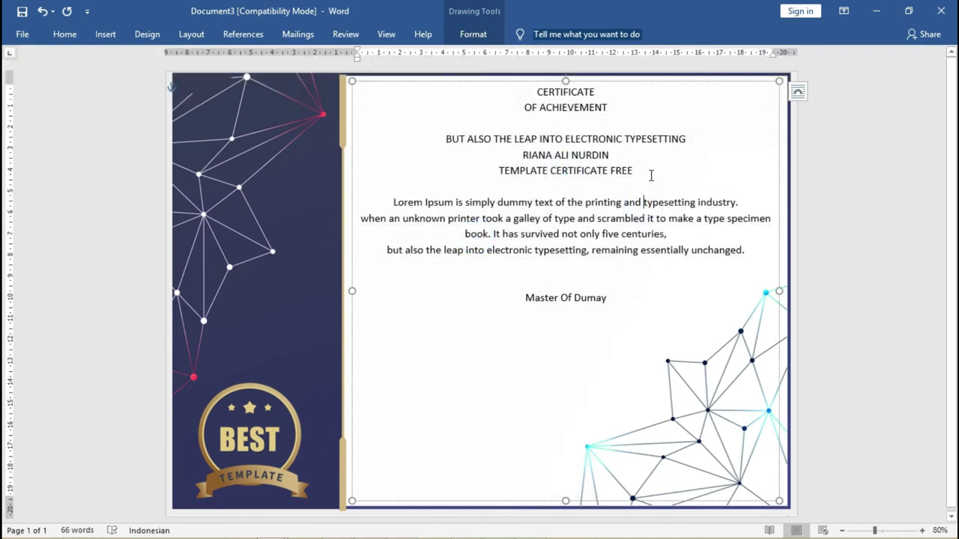
click(633, 189)
Add a blank line above the body and enlarge the CERTIFICATE OF ACHIEVEMENT title lines
key(Return)
key(Return)
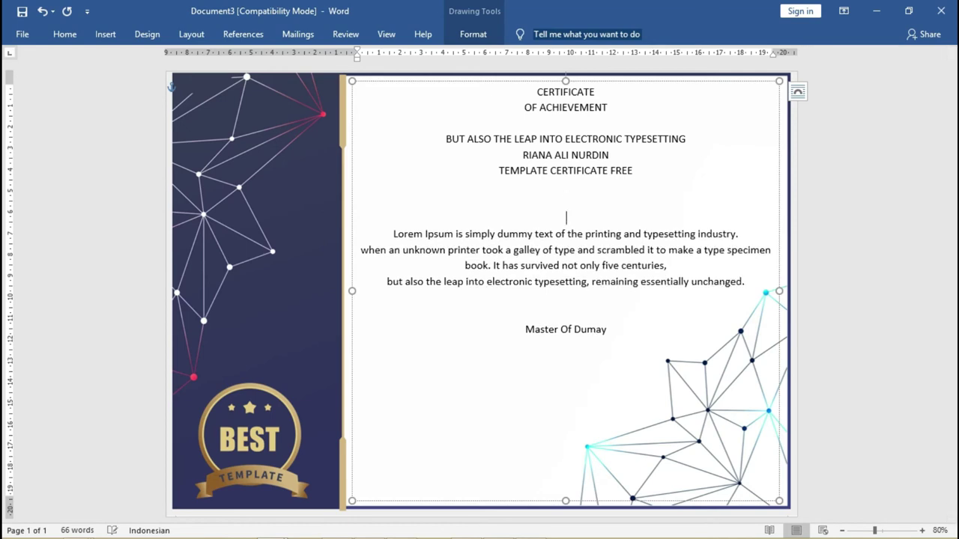
drag(631, 111, 475, 93)
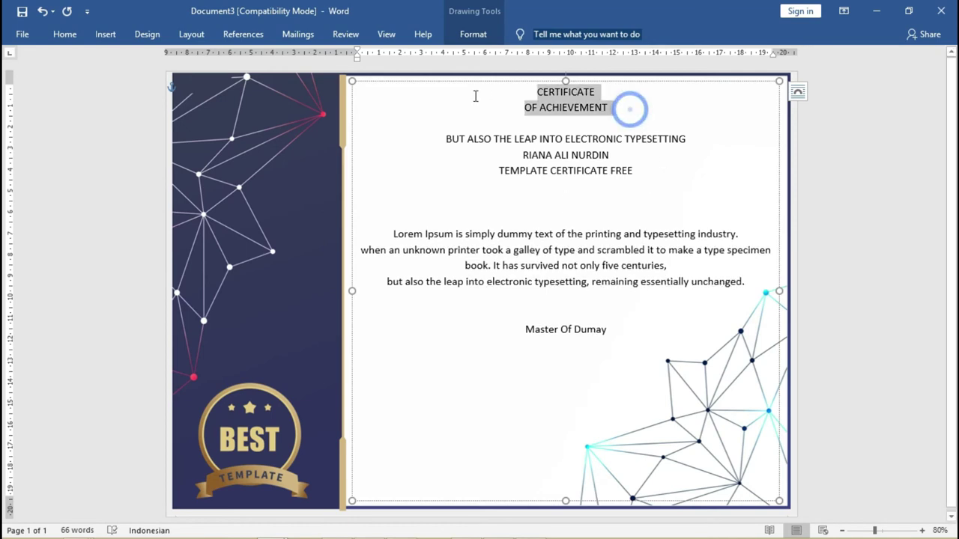
key(ctrl+shift+period)
key(ctrl+shift+period)
key(ctrl+shift+period)
key(ctrl+shift+period)
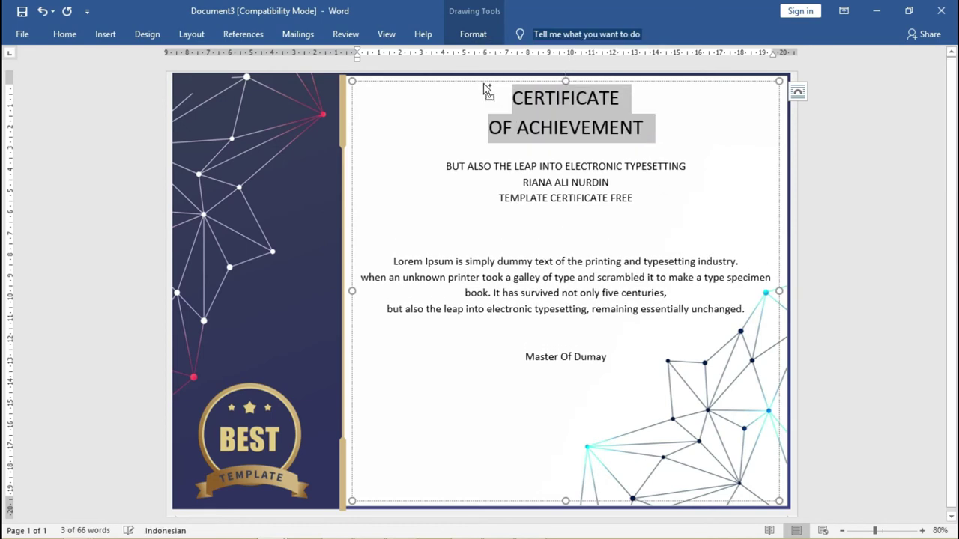
Enlarge the word CERTIFICATE to 82 pt
key(ctrl+shift+period)
key(ctrl+shift+period)
drag(509, 97, 717, 107)
key(ctrl+bracketright)
key(ctrl+shift+period)
key(ctrl+shift+period)
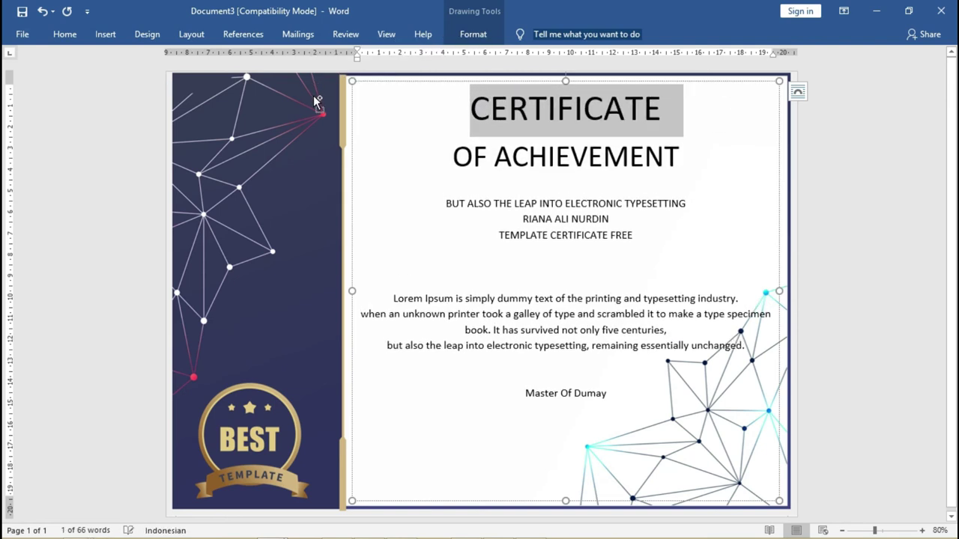
key(ctrl+shift+period)
key(ctrl+shift+period)
key(ctrl+shift+period)
key(ctrl+shift+period)
key(ctrl+shift+period)
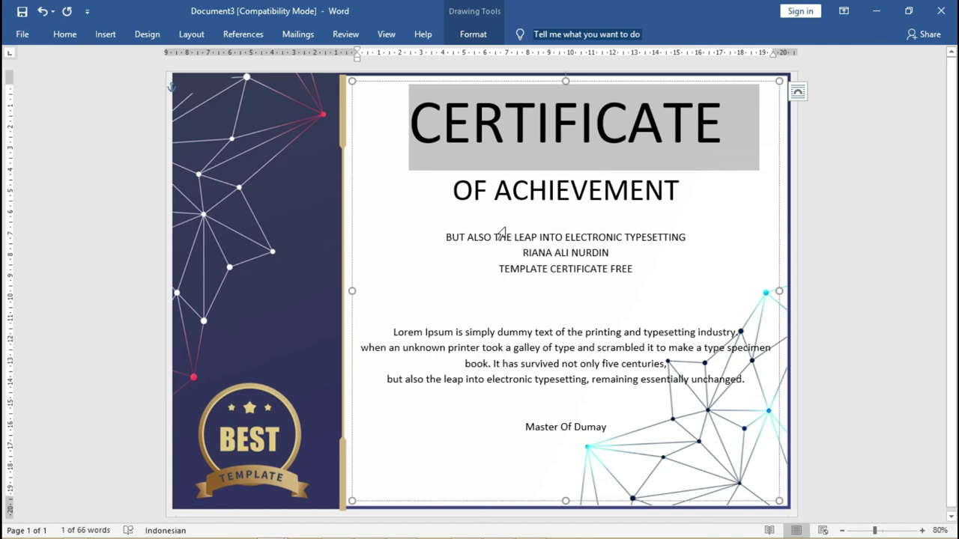
click(567, 220)
Shrink OF ACHIEVEMENT slightly and set both title lines to 1,0 line spacing
click(435, 189)
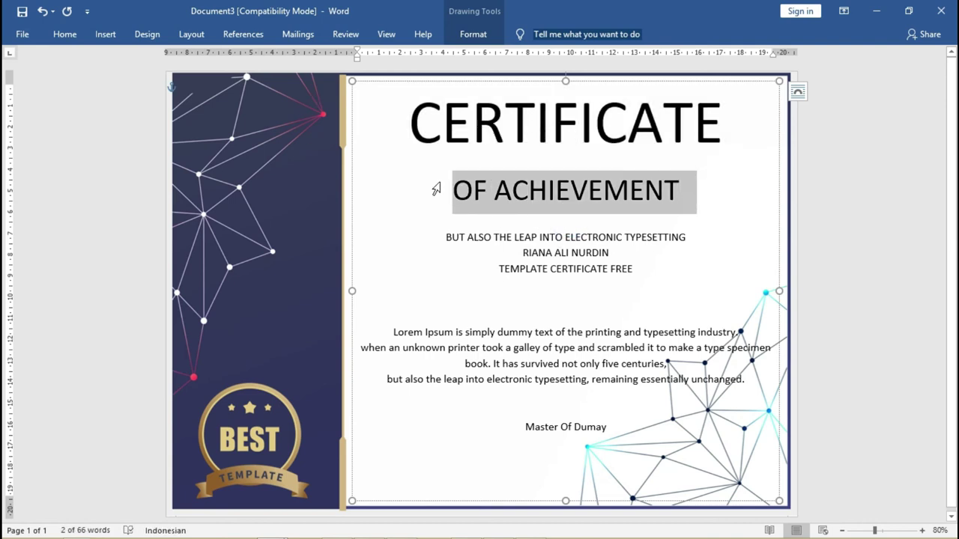
key(ctrl+shift+comma)
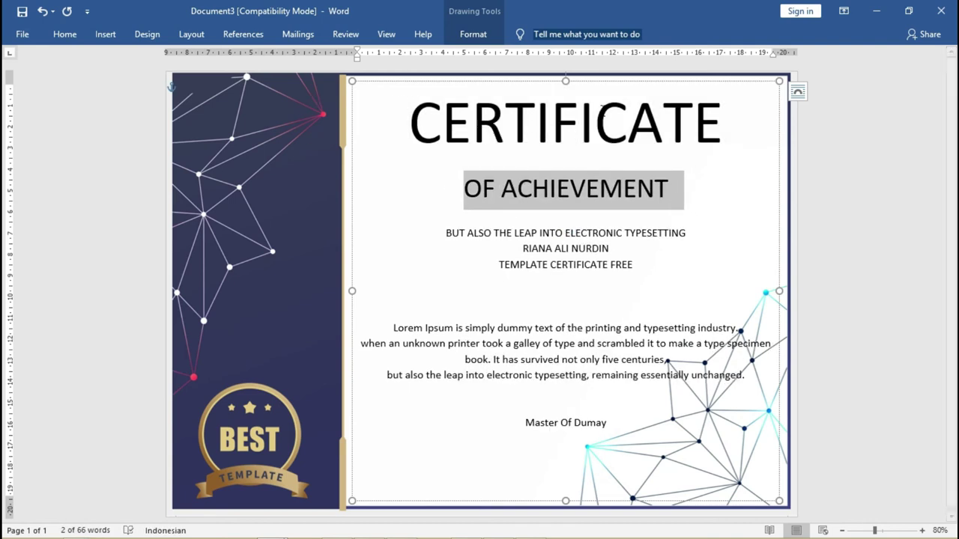
click(601, 132)
click(695, 189)
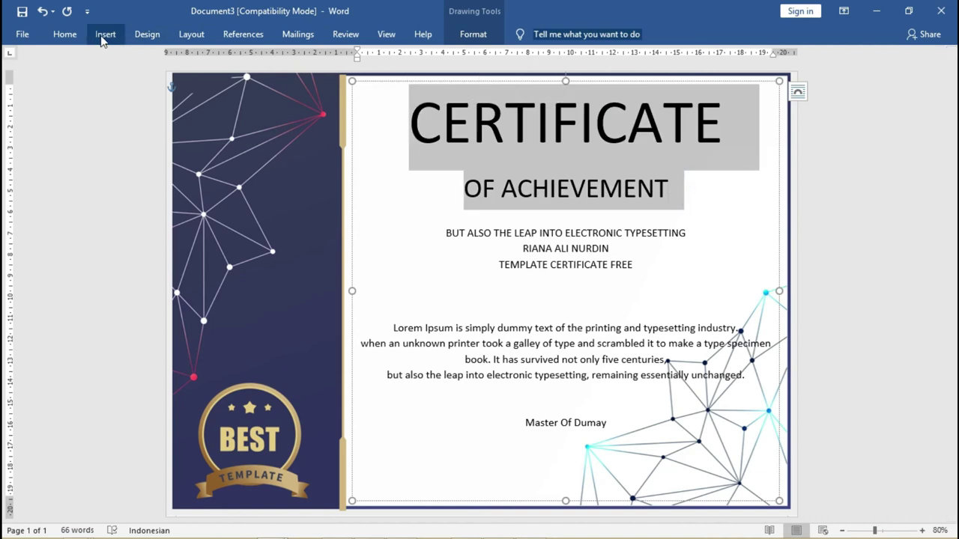
click(64, 34)
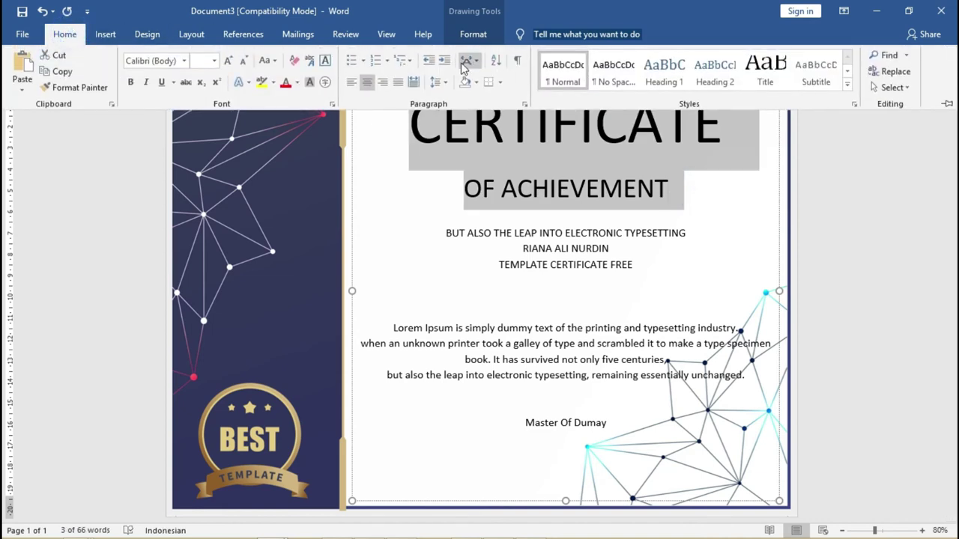
click(435, 81)
click(454, 101)
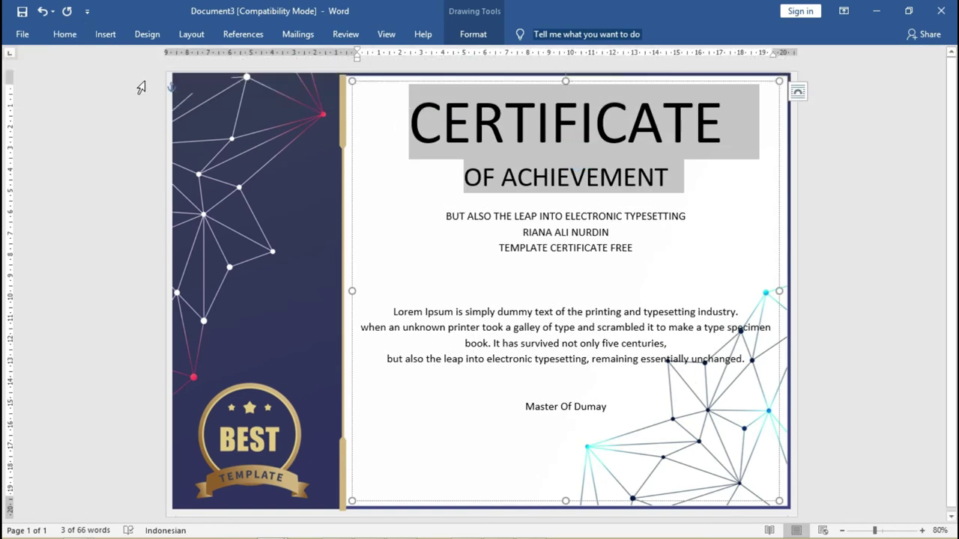
click(487, 114)
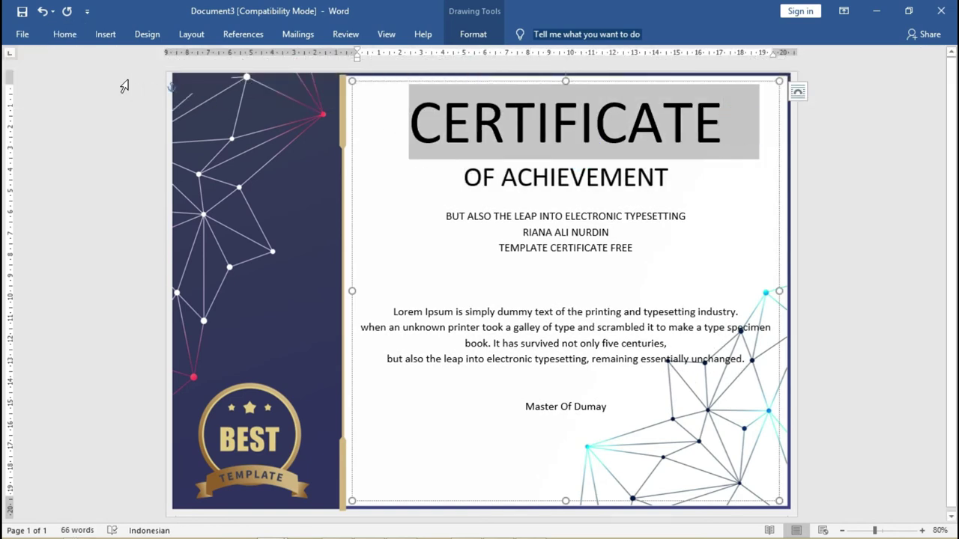
click(64, 33)
Set the CERTIFICATE heading in bold Arial, one size smaller
click(171, 60)
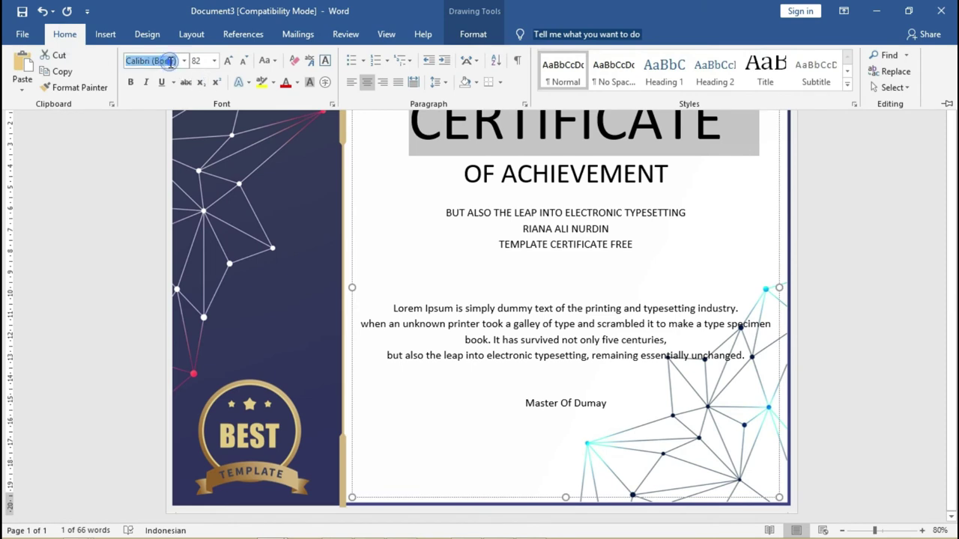
text(Arial)
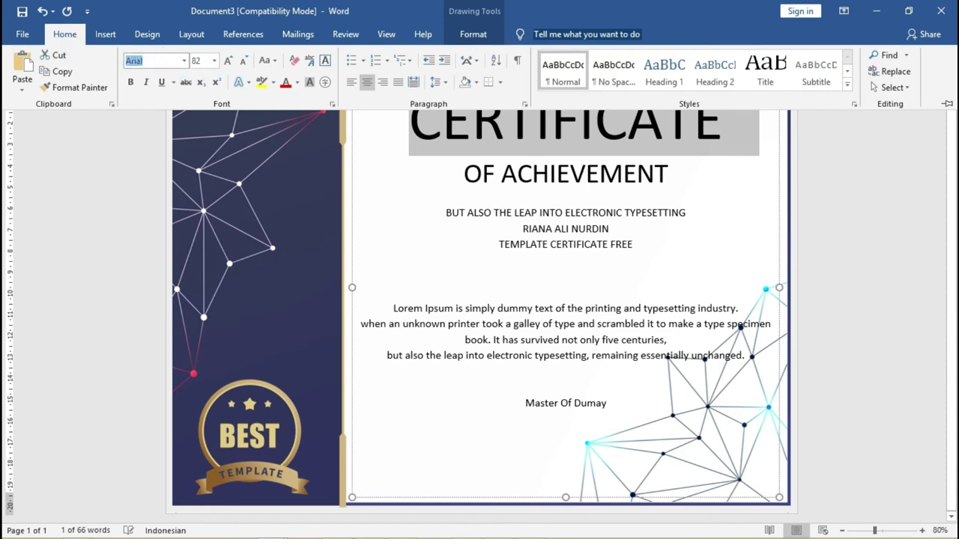
click(130, 82)
click(438, 153)
key(ctrl+bracketleft)
key(ctrl+bracketleft)
key(ctrl+bracketleft)
key(ctrl+bracketleft)
key(ctrl+bracketleft)
key(ctrl+bracketleft)
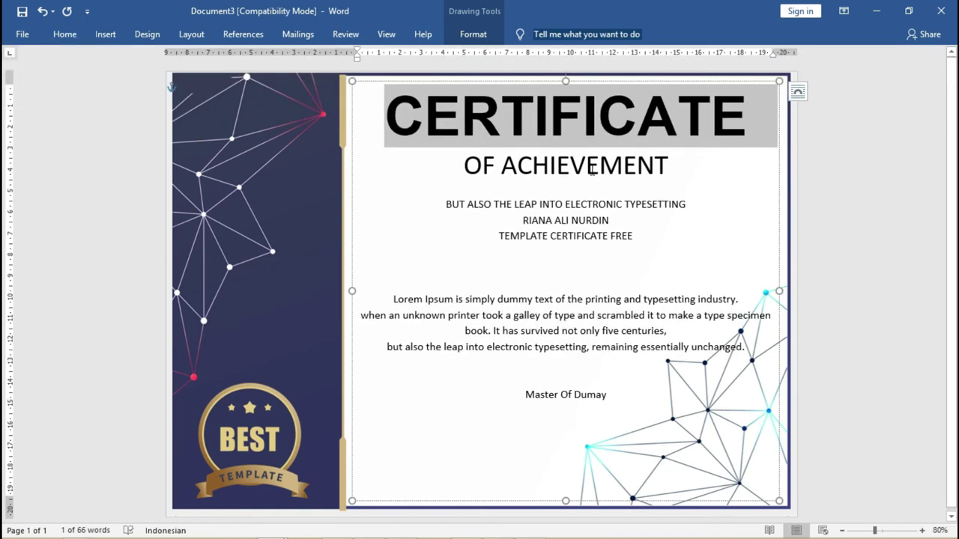
Bold the BUT ALSO THE LEAP line and enlarge the name and TEMPLATE CERTIFICATE FREE lines
drag(687, 204, 445, 204)
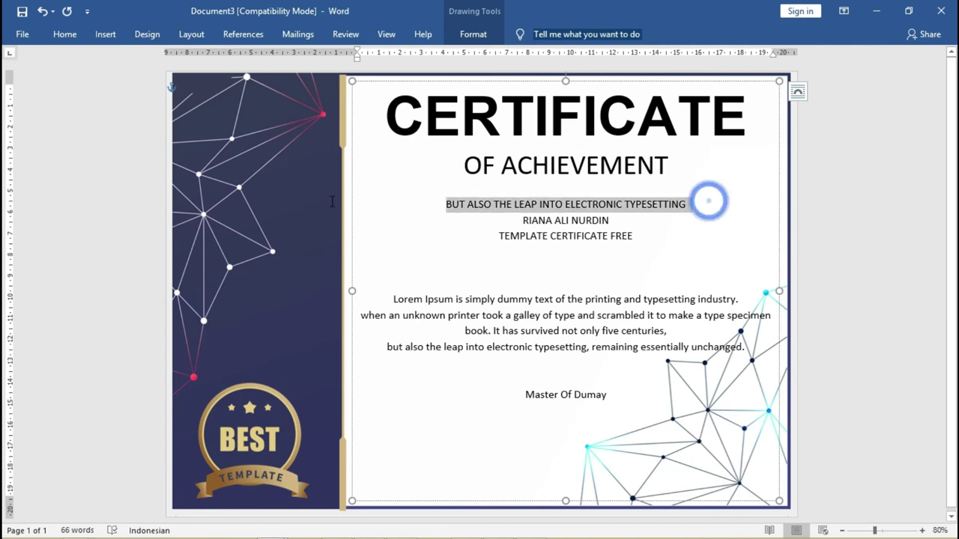
key(ctrl+b)
triple_click(497, 222)
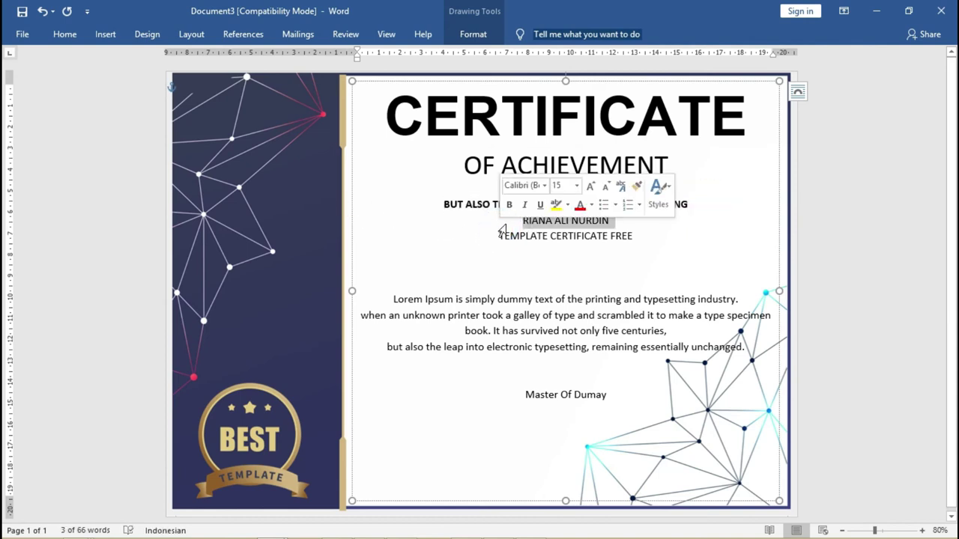
click(618, 232)
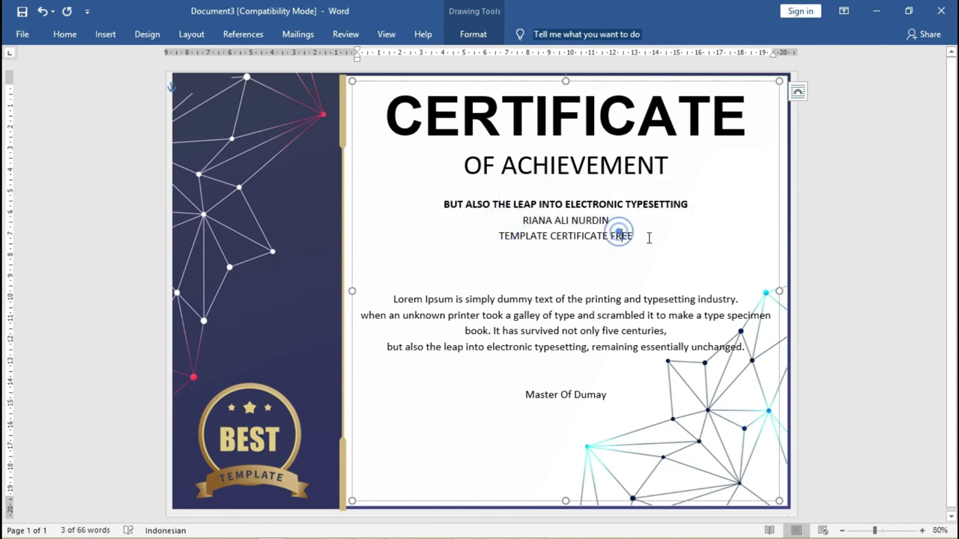
triple_click(697, 199)
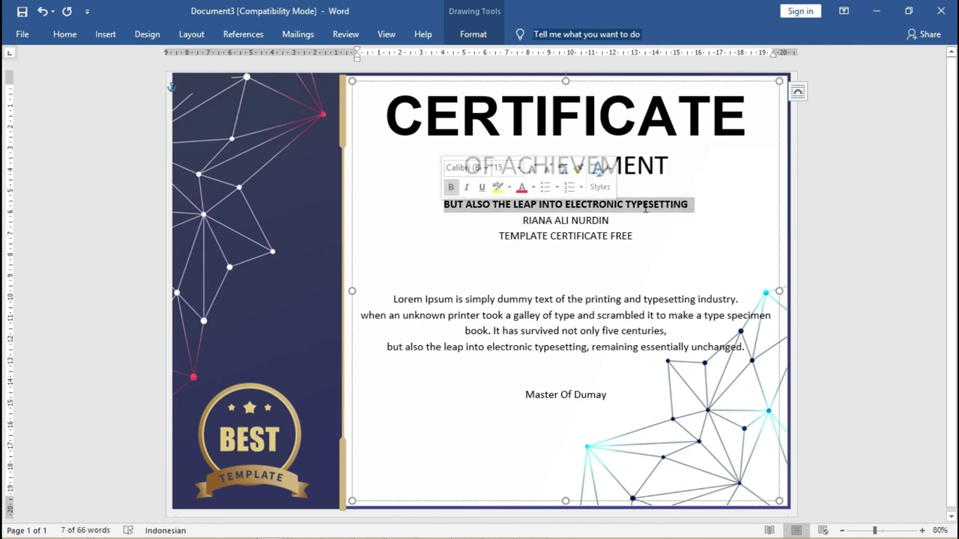
triple_click(655, 236)
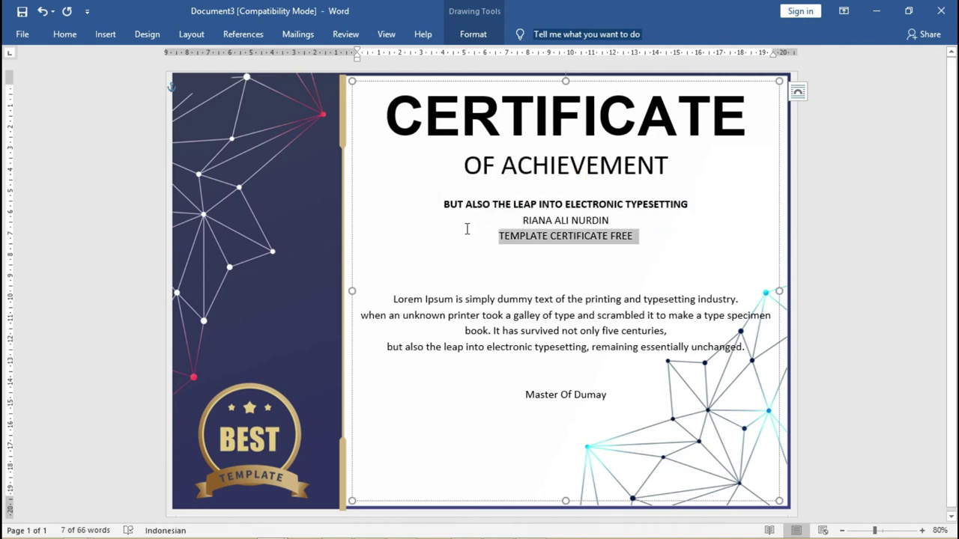
shift+click(467, 228)
key(ctrl+shift+period)
Resize the recipient's name and set it in Bree Serif
key(ctrl+shift+period)
key(ctrl+shift+period)
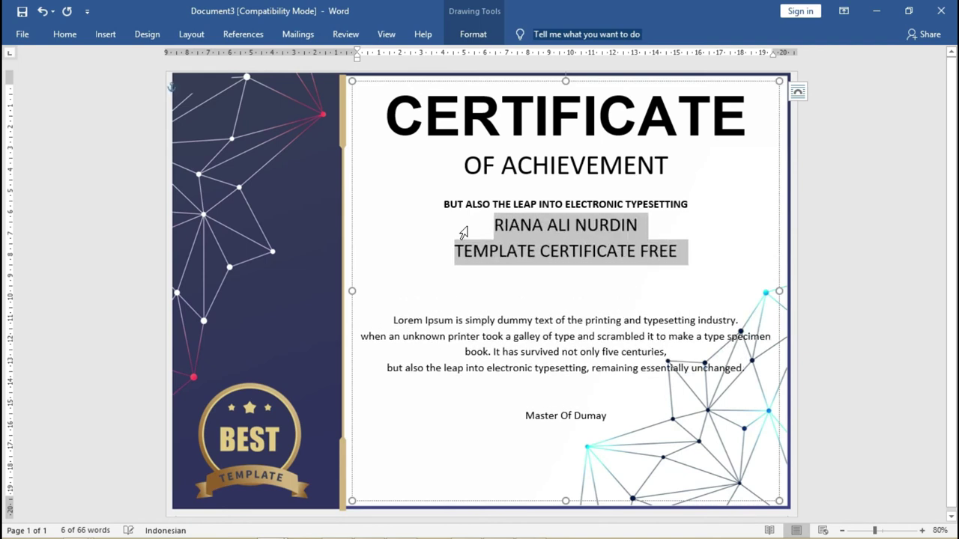
triple_click(676, 227)
key(ctrl+shift+period)
key(ctrl+shift+period)
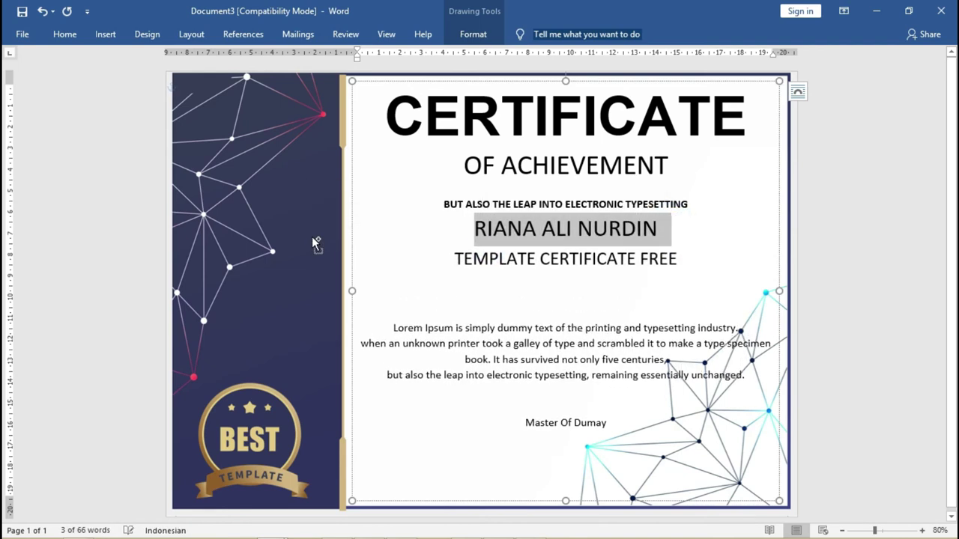
key(ctrl+shift+period)
key(ctrl+shift+period)
key(ctrl+shift+period)
key(ctrl+shift+period)
key(ctrl+shift+period)
key(ctrl+bracketleft)
key(ctrl+bracketleft)
key(ctrl+bracketleft)
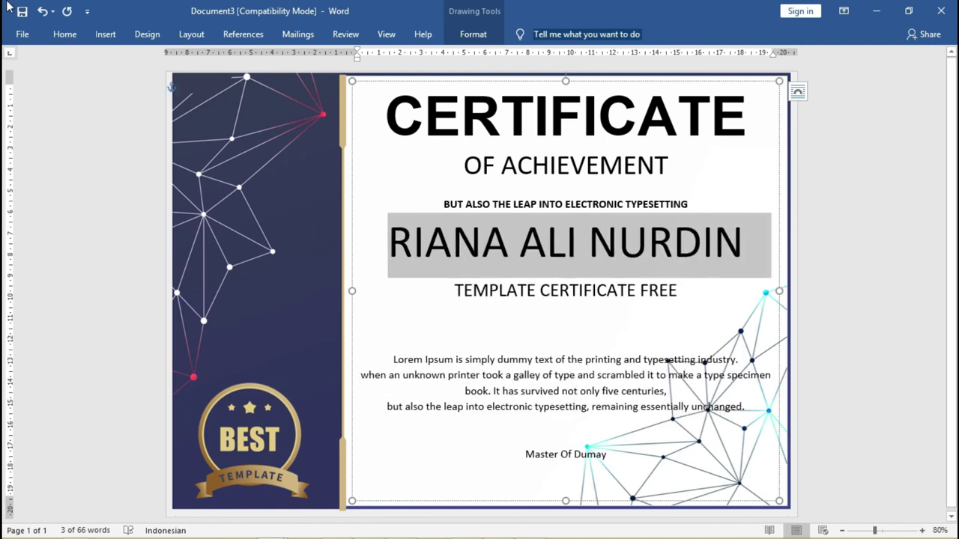
click(65, 34)
click(166, 62)
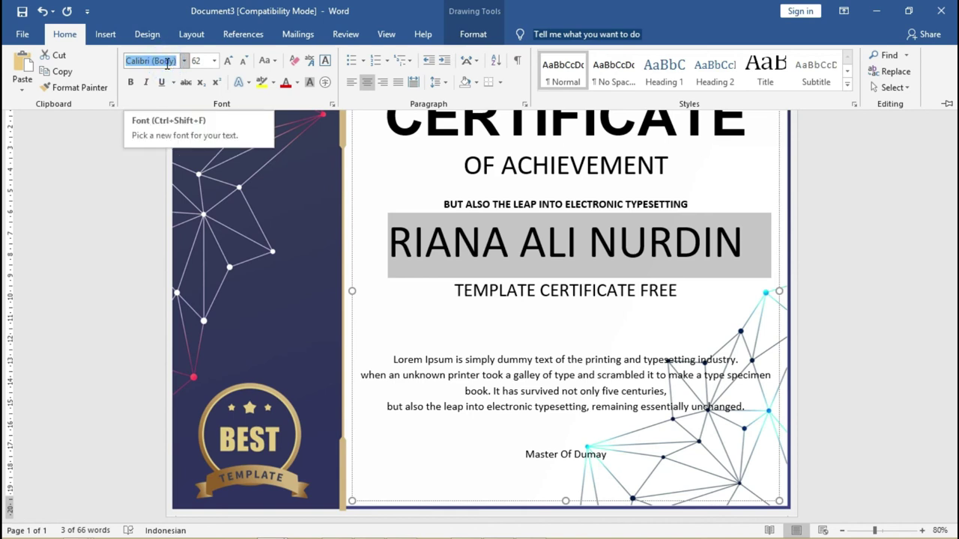
text(Bree Serif)
key(Return)
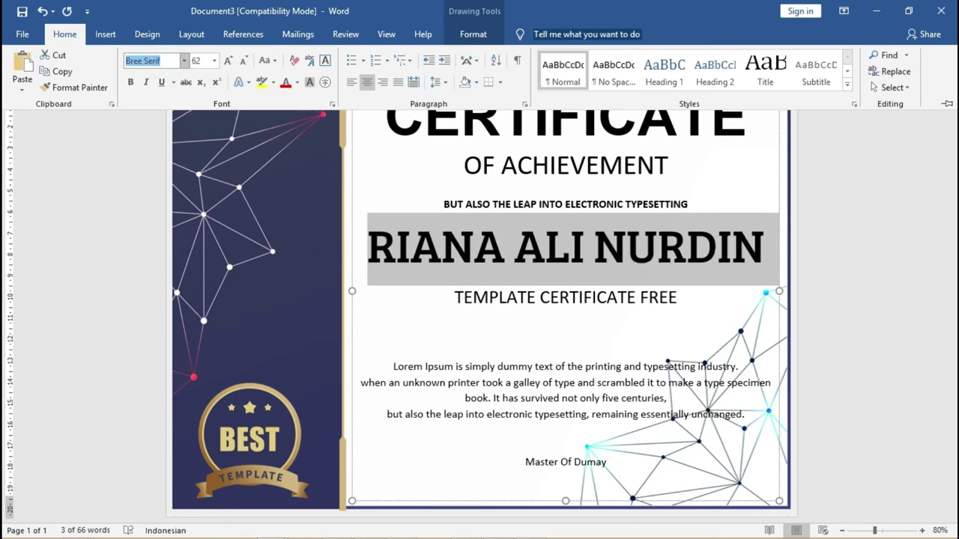
Try a smaller size on the TEMPLATE CERTIFICATE FREE line, then restore it
click(571, 285)
click(567, 253)
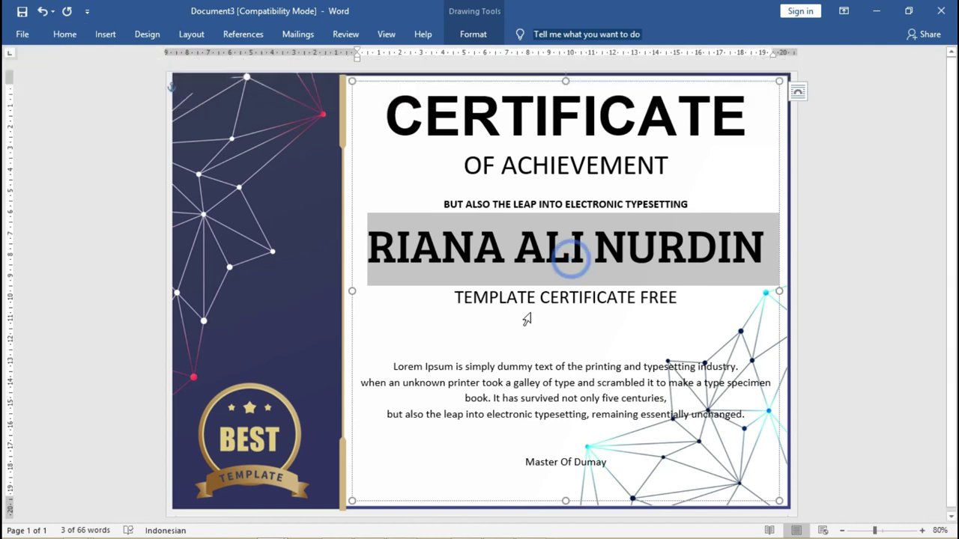
click(497, 247)
drag(453, 297, 676, 295)
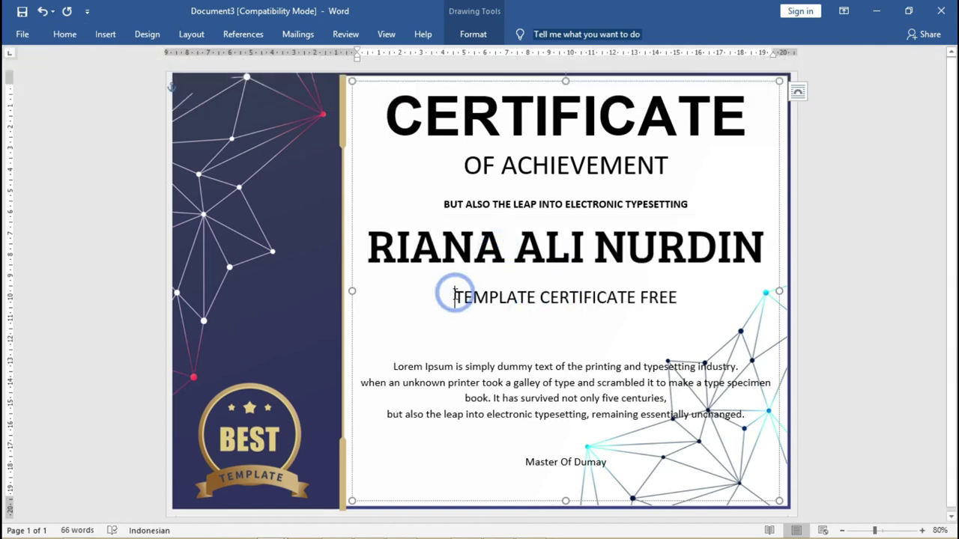
key(ctrl+bracketleft)
key(ctrl+bracketright)
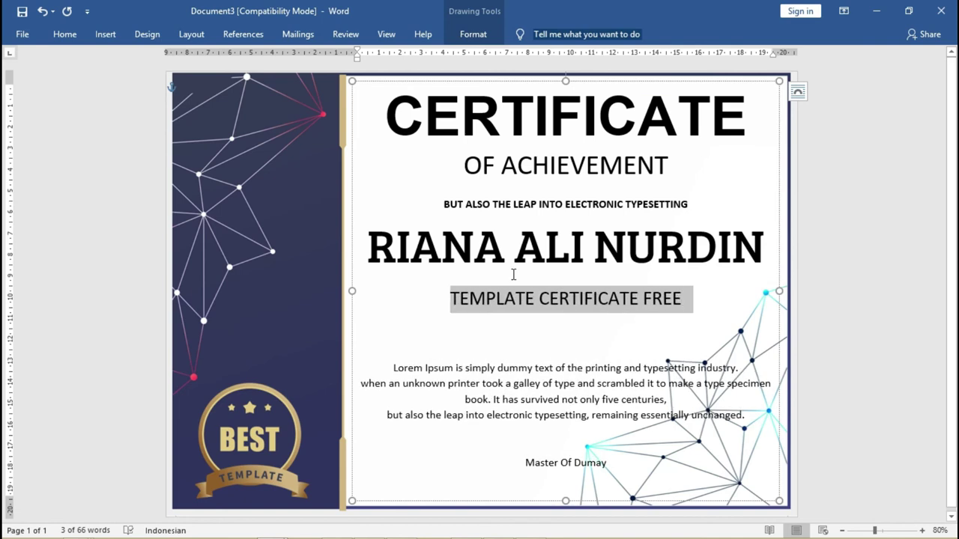
Delete the blank line above the Lorem Ipsum body paragraph
click(479, 242)
double_click(429, 342)
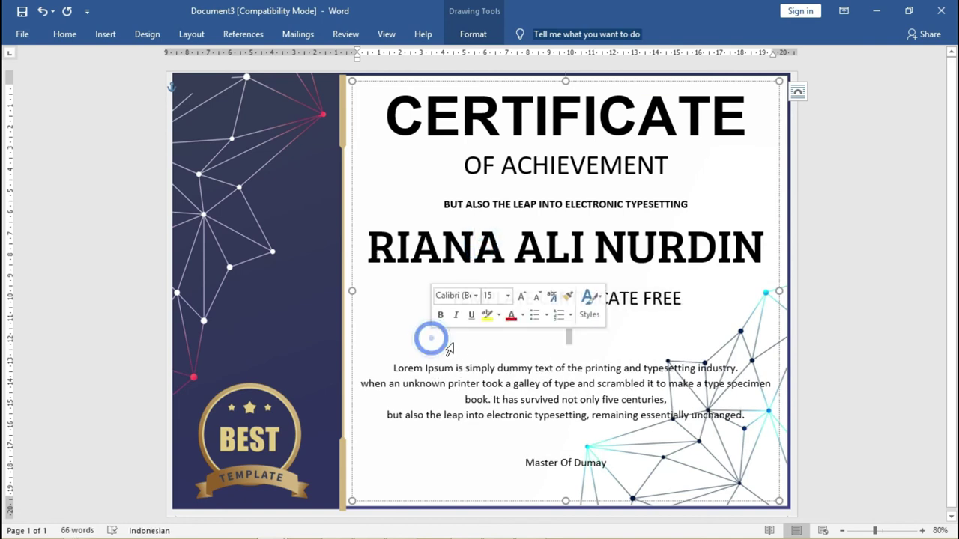
key(BackSpace)
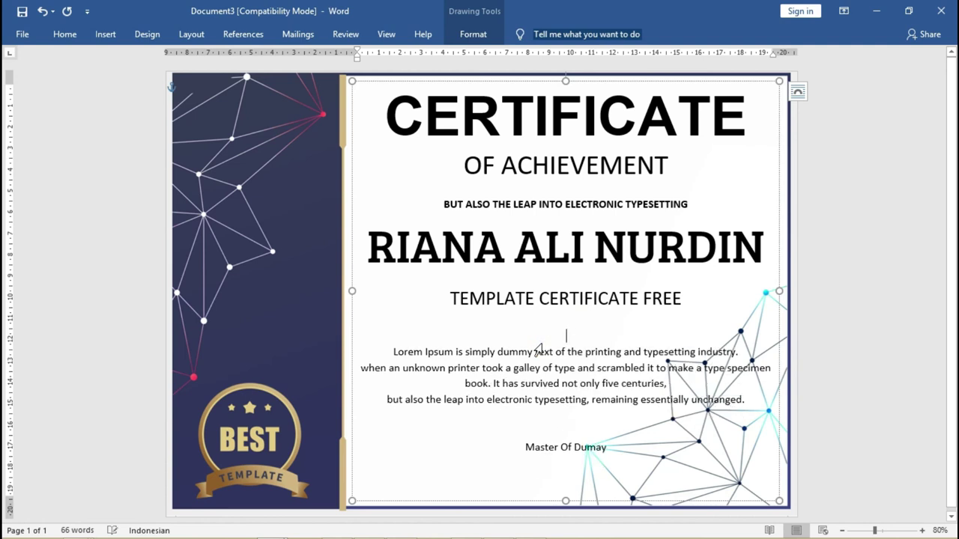
key(BackSpace)
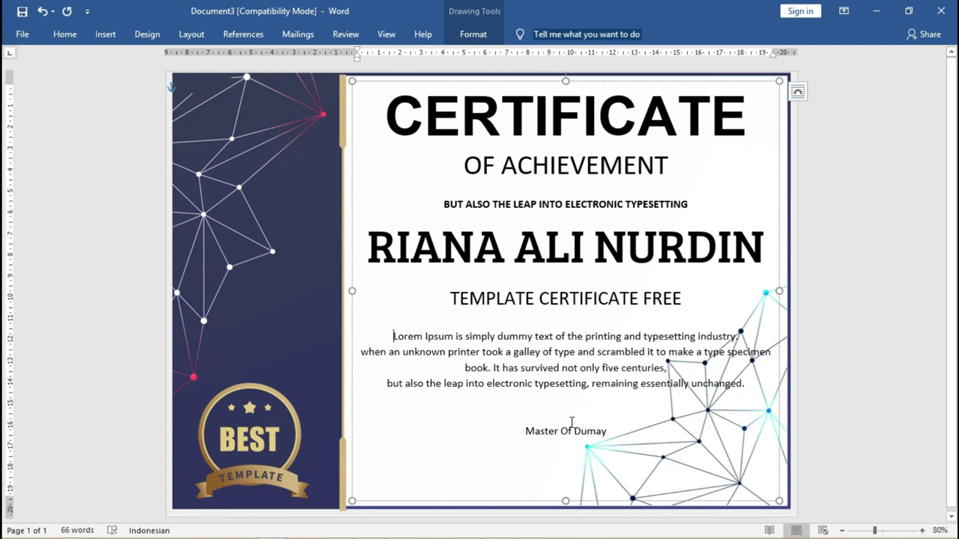
Left-align the signature line and make it bold
key(ctrl+l)
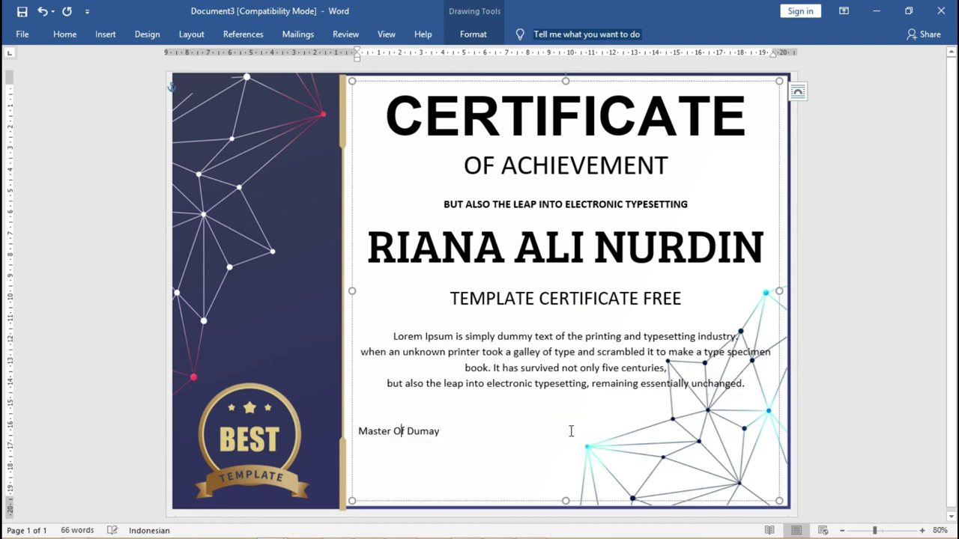
triple_click(464, 439)
key(ctrl+b)
click(418, 380)
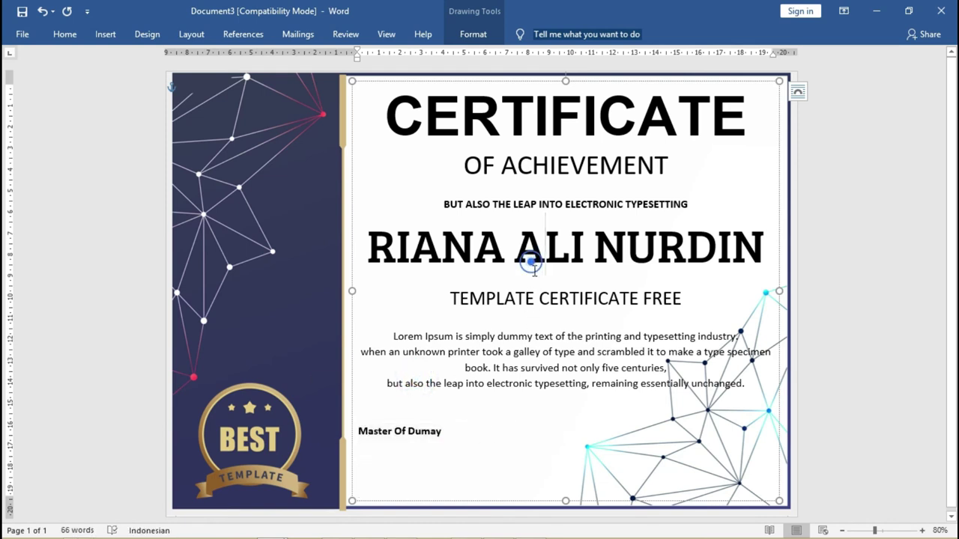
Set the name and the line beneath it to 1,0 line spacing
shift+click(693, 293)
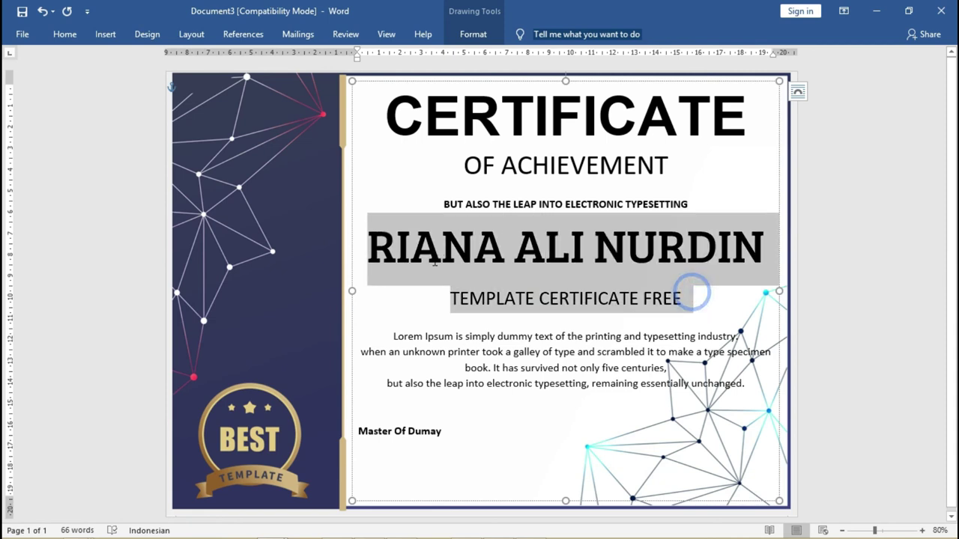
click(64, 35)
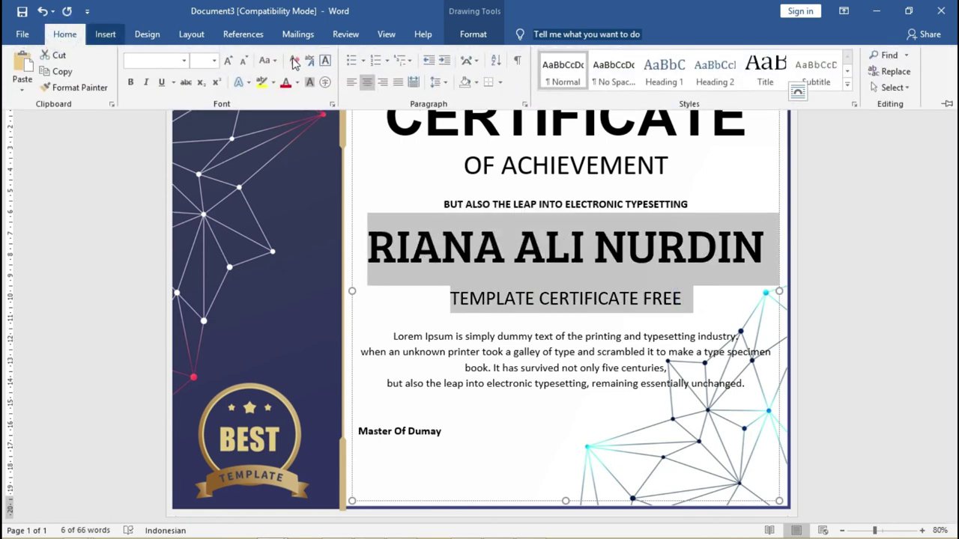
click(437, 82)
click(456, 100)
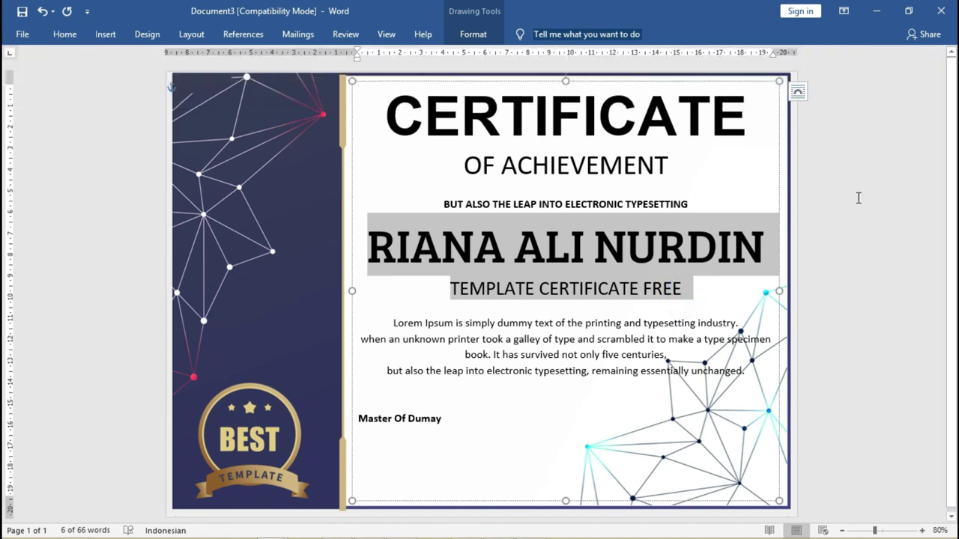
click(859, 198)
Select the certificate text box and bring up the Insert options
drag(704, 169, 387, 171)
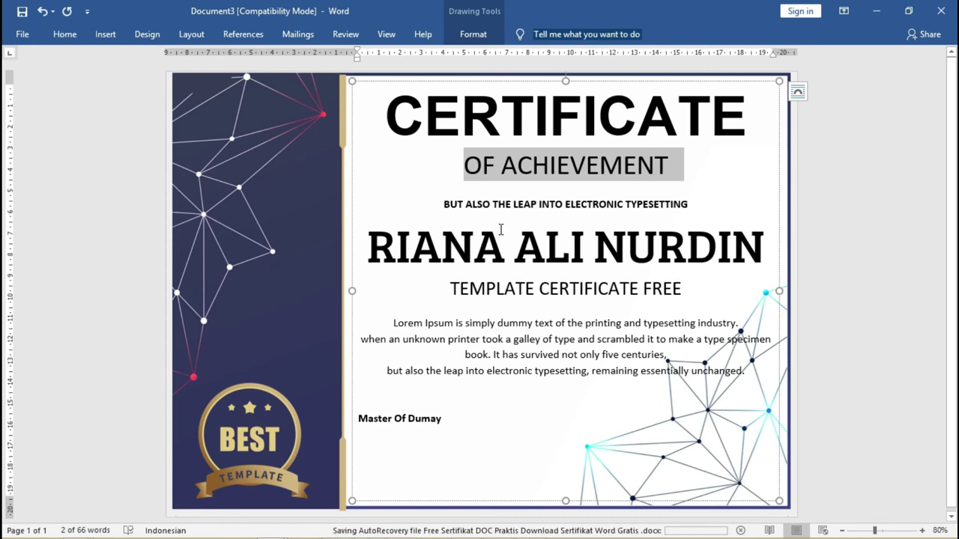
key(alt)
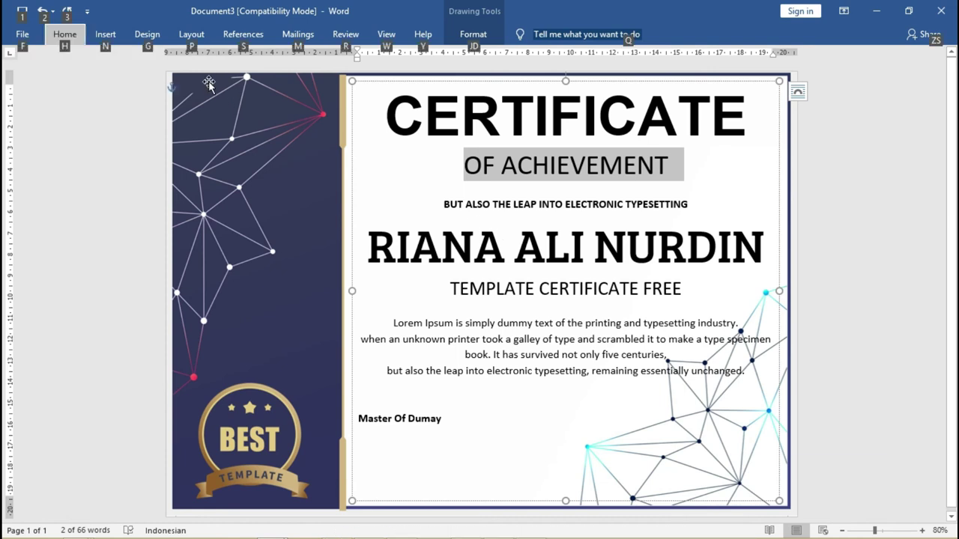
key(ctrl+a)
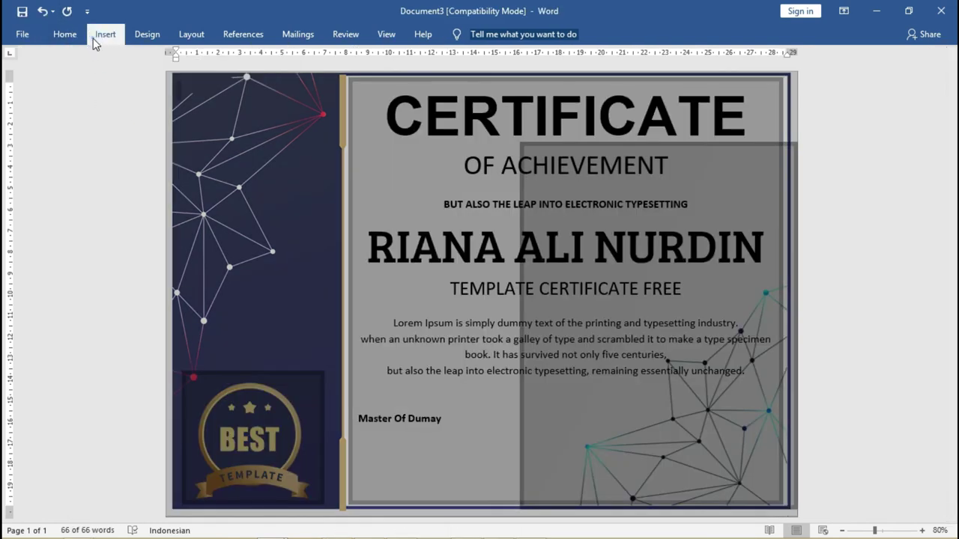
click(94, 38)
key(ctrl+F1)
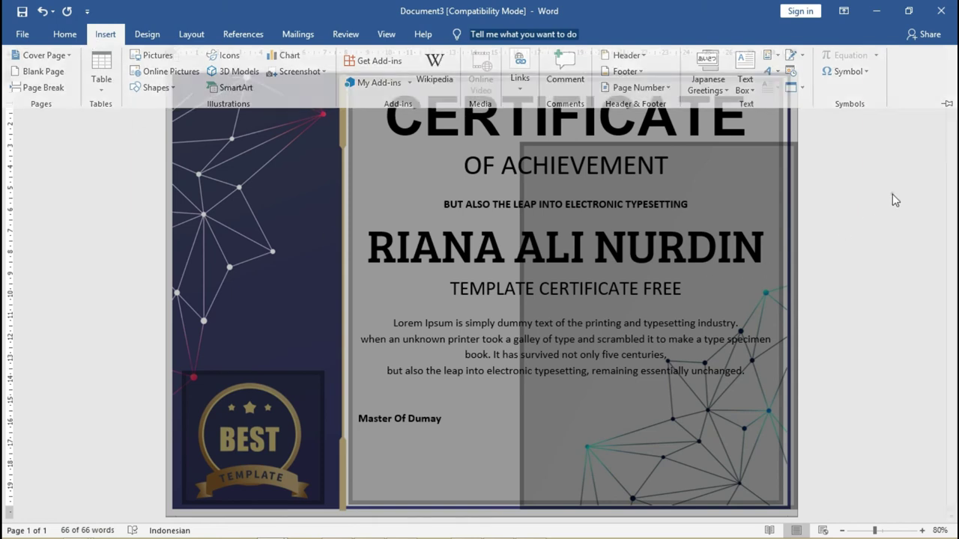
click(337, 281)
click(427, 255)
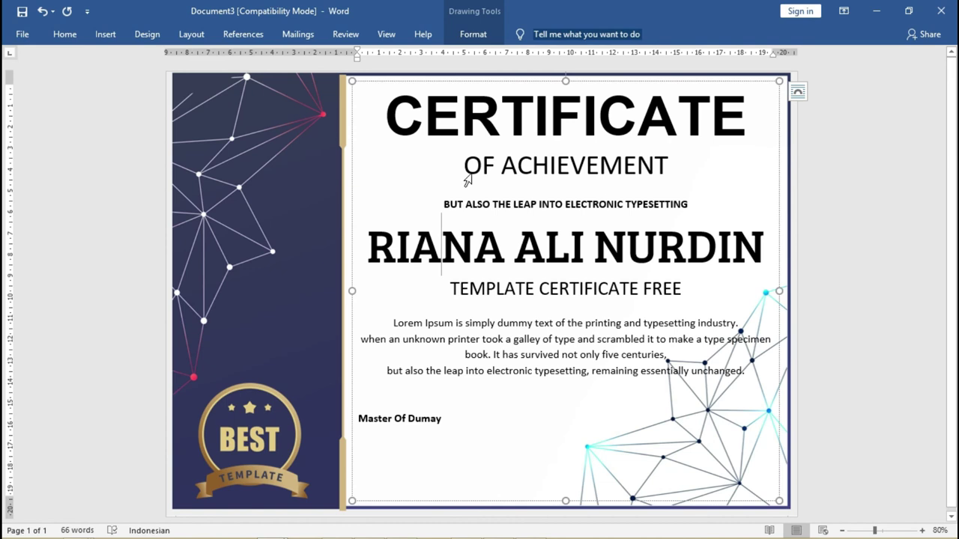
click(105, 34)
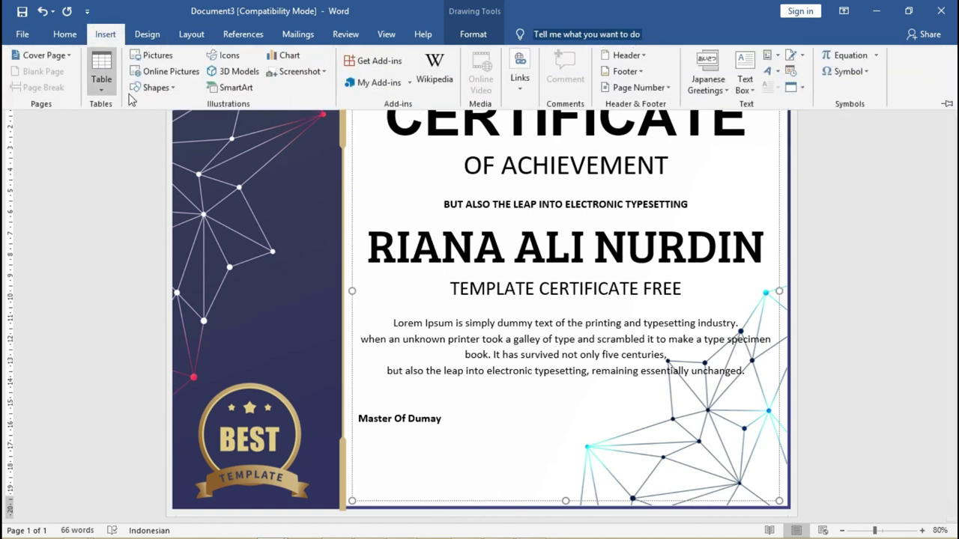
Draw a thin rectangle bar beneath the recipient's name
click(155, 88)
click(192, 122)
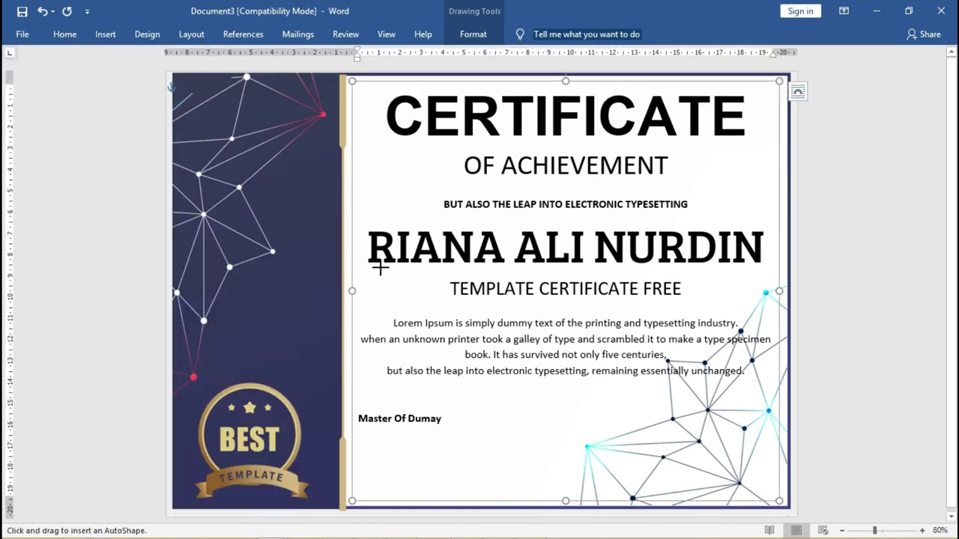
drag(363, 262, 776, 281)
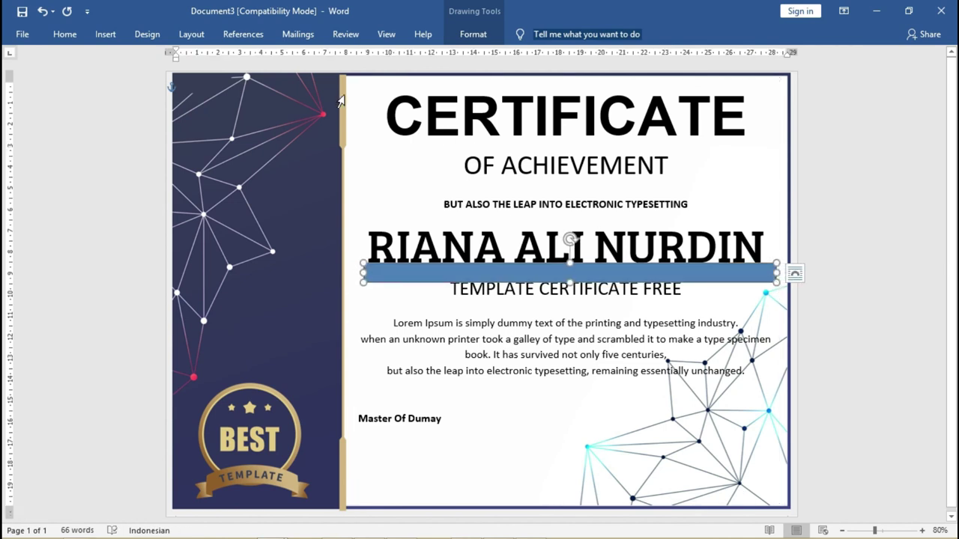
Give the bar No Fill and No Outline
click(472, 38)
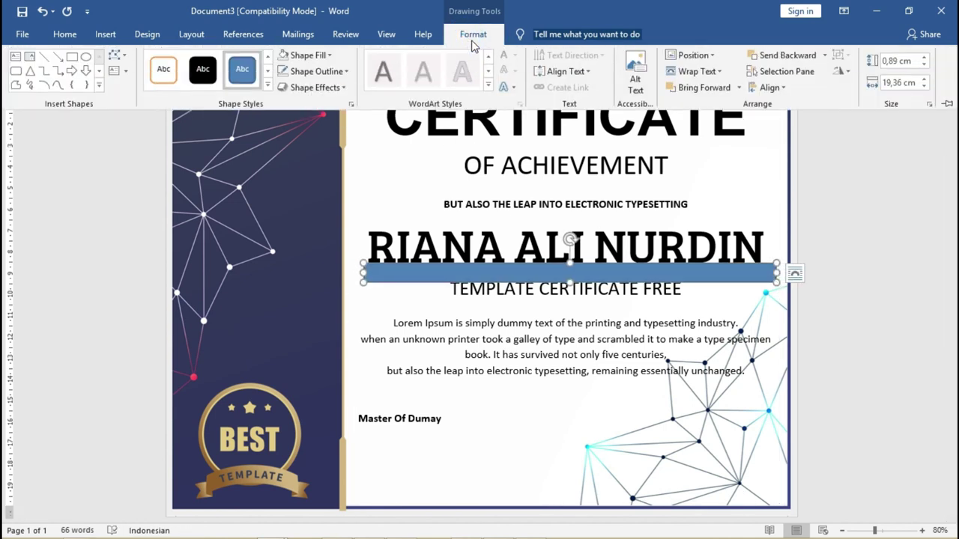
click(305, 56)
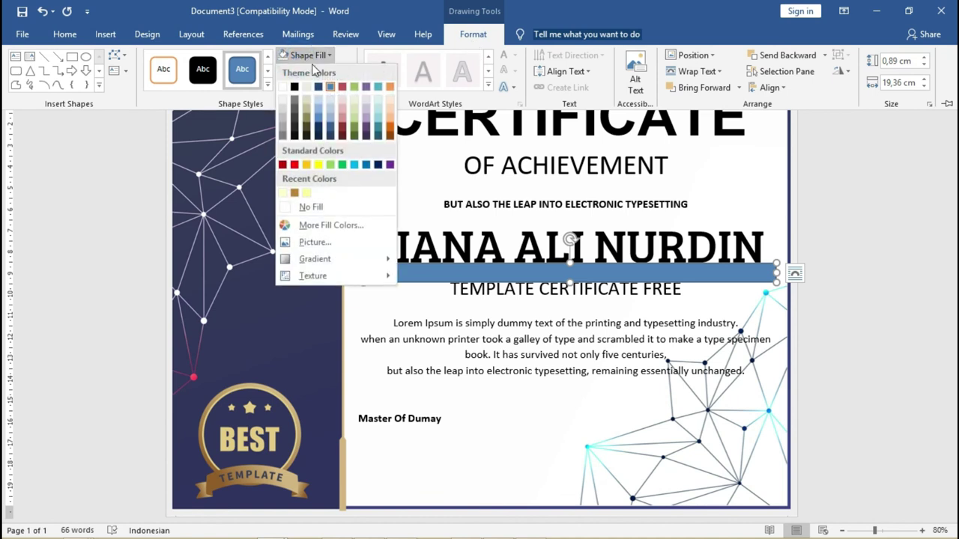
click(337, 207)
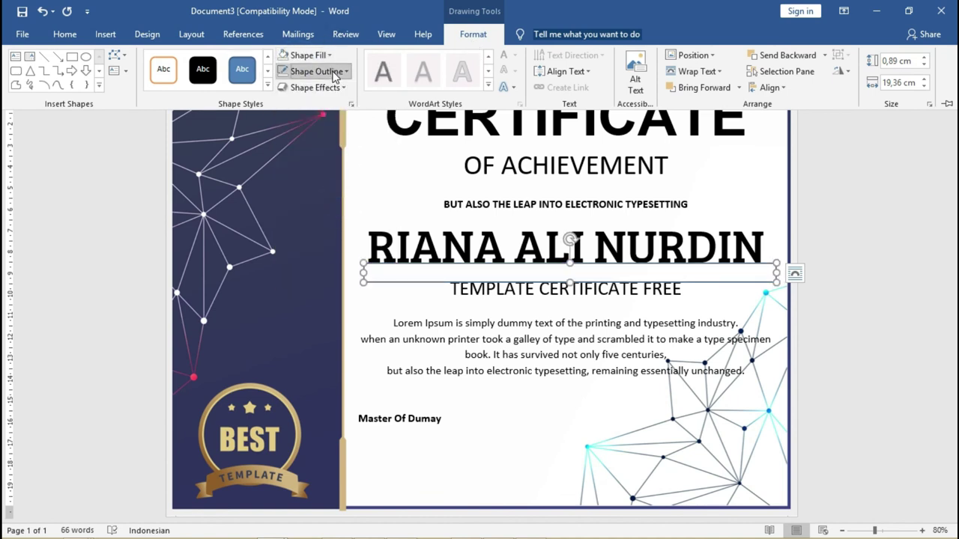
click(315, 71)
click(333, 220)
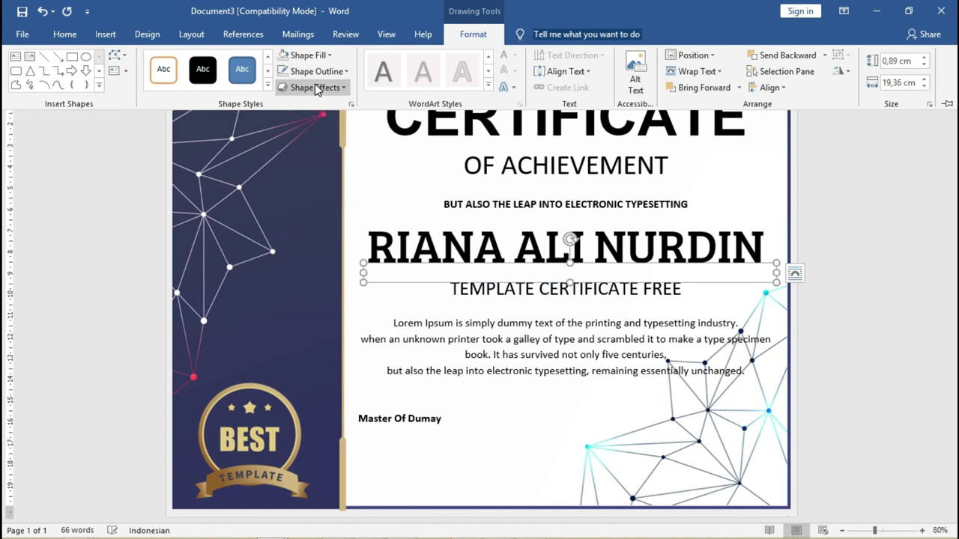
click(304, 56)
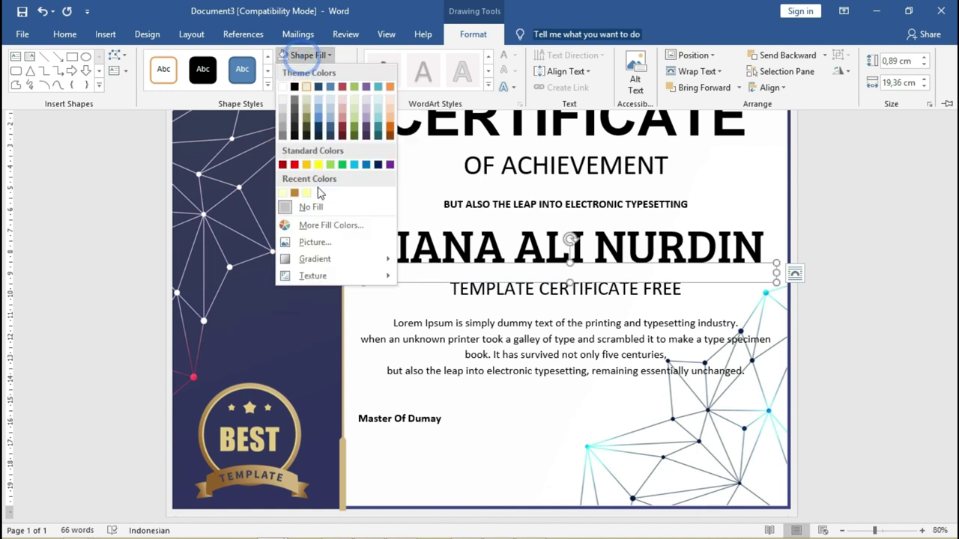
Fill the bar with the line.png gold image from a file
click(327, 245)
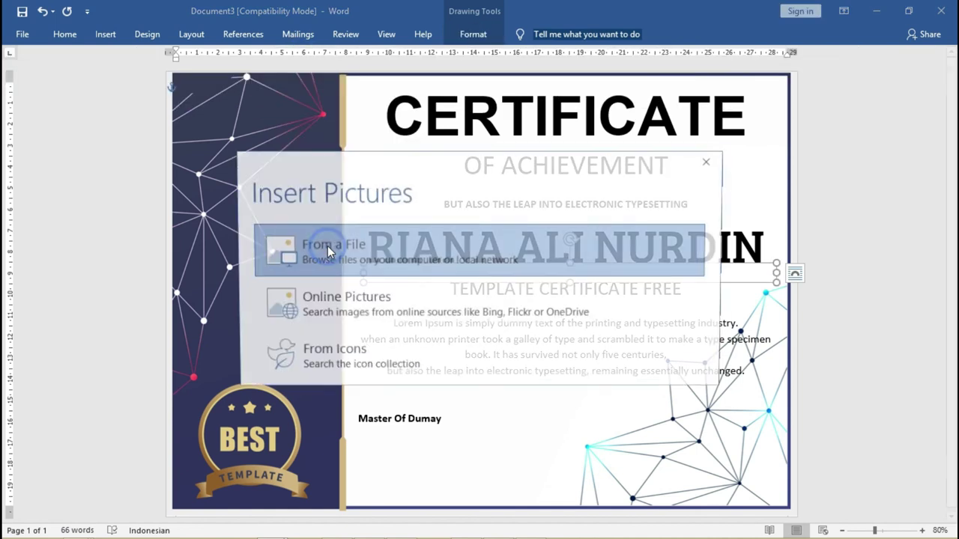
click(328, 237)
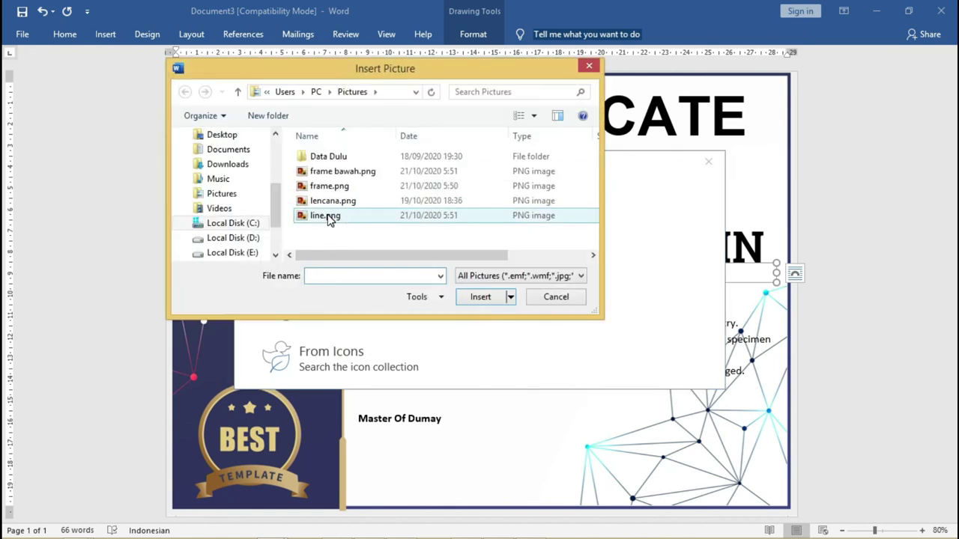
click(329, 217)
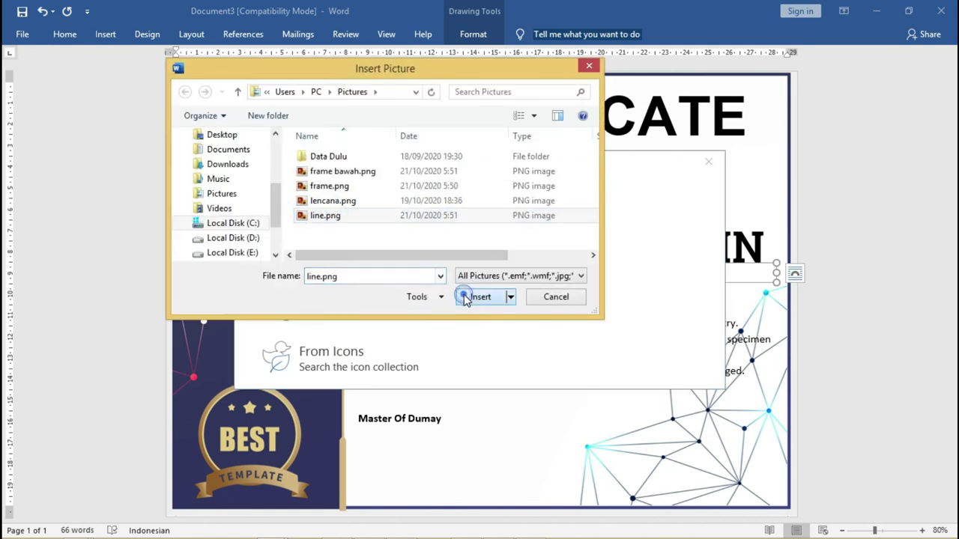
click(466, 297)
Thin the gold line and stretch it to span under the name
drag(569, 264, 569, 273)
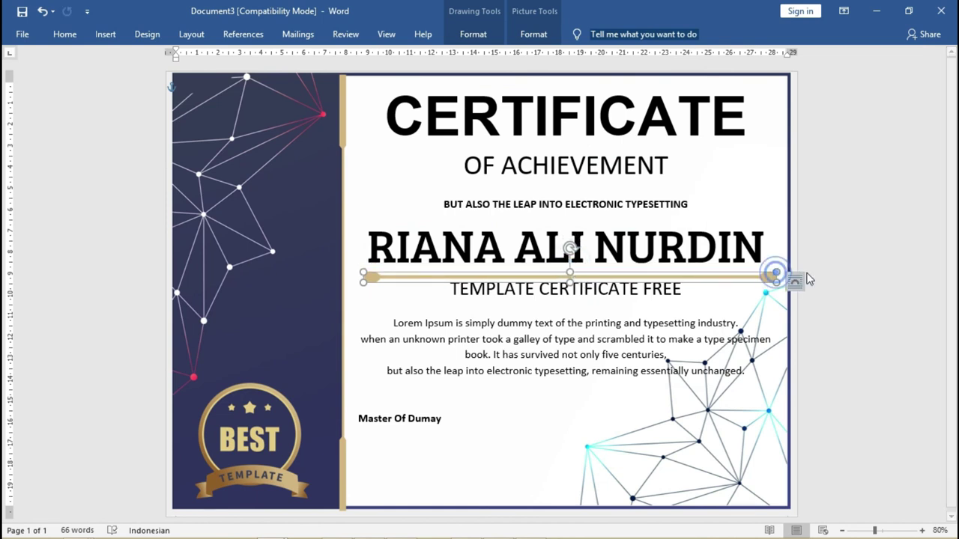
mouse_move(775, 270)
mouse_down()
mouse_move(862, 268)
mouse_move(852, 273)
mouse_up()
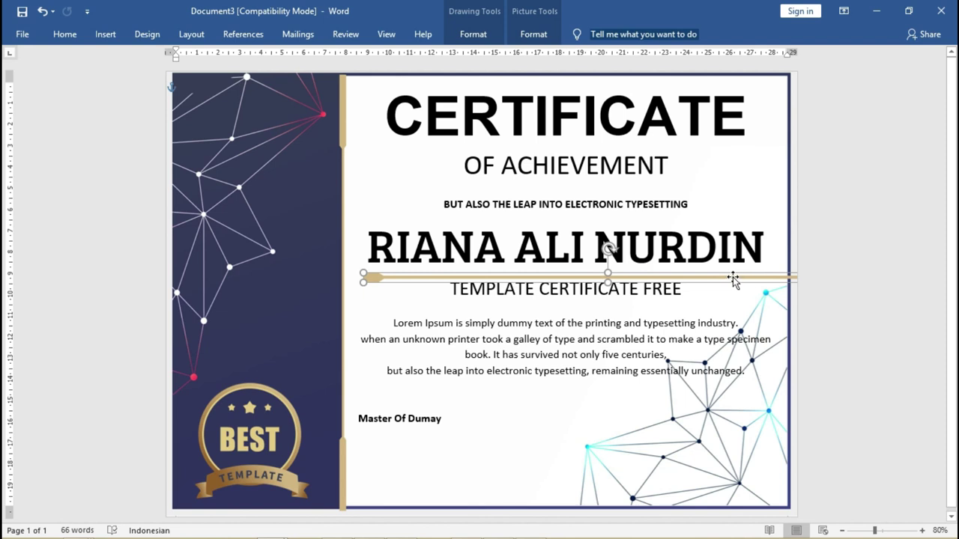
drag(733, 280, 645, 274)
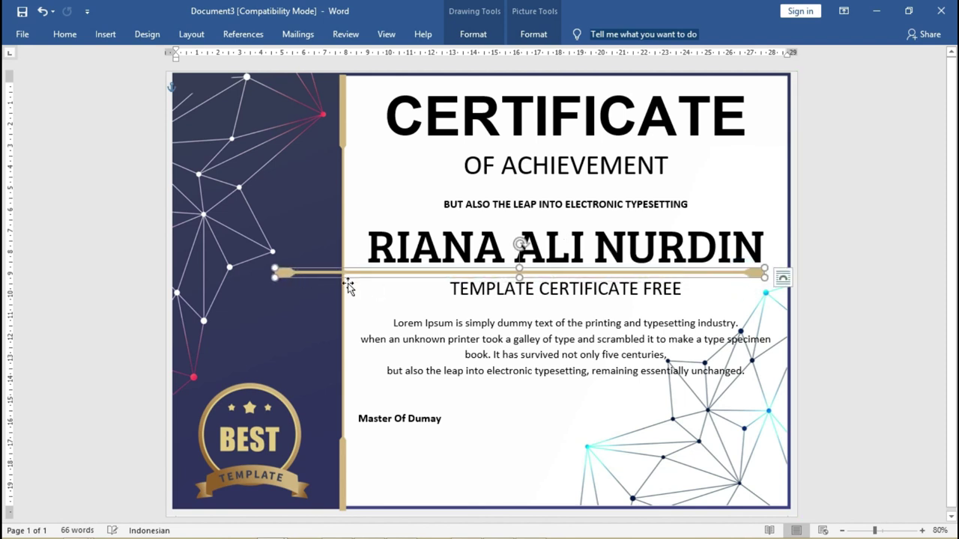
drag(275, 271, 359, 270)
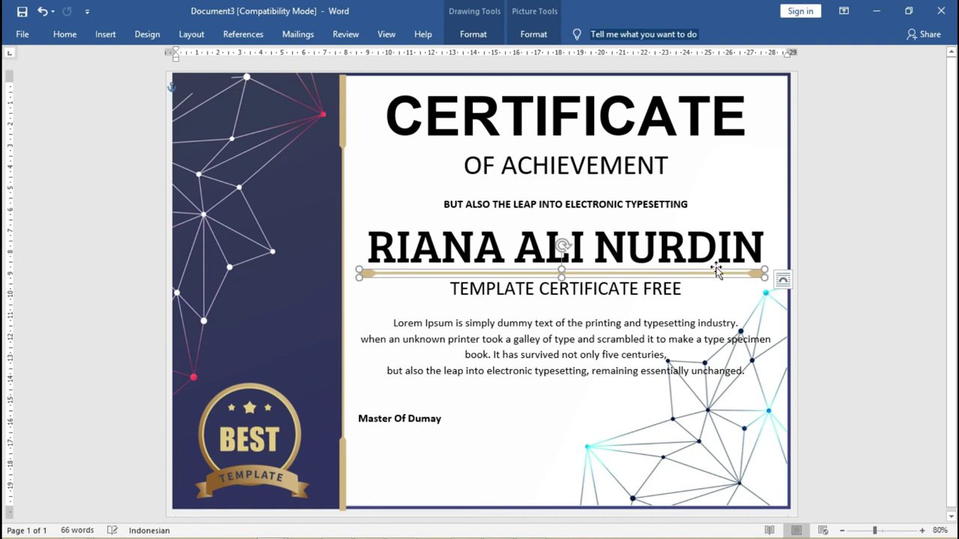
drag(765, 267, 770, 266)
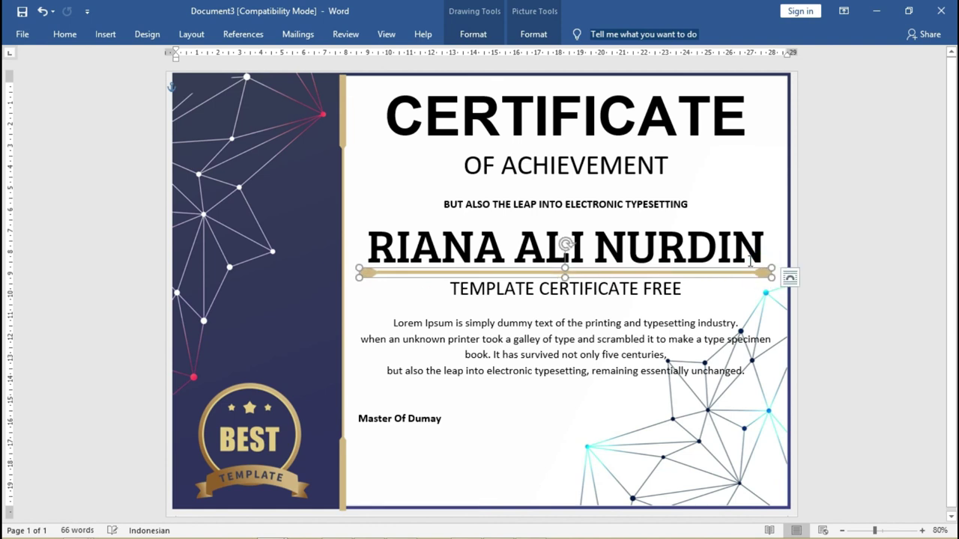
click(732, 245)
Reduce the recipient's name by two font sizes
drag(369, 243, 715, 224)
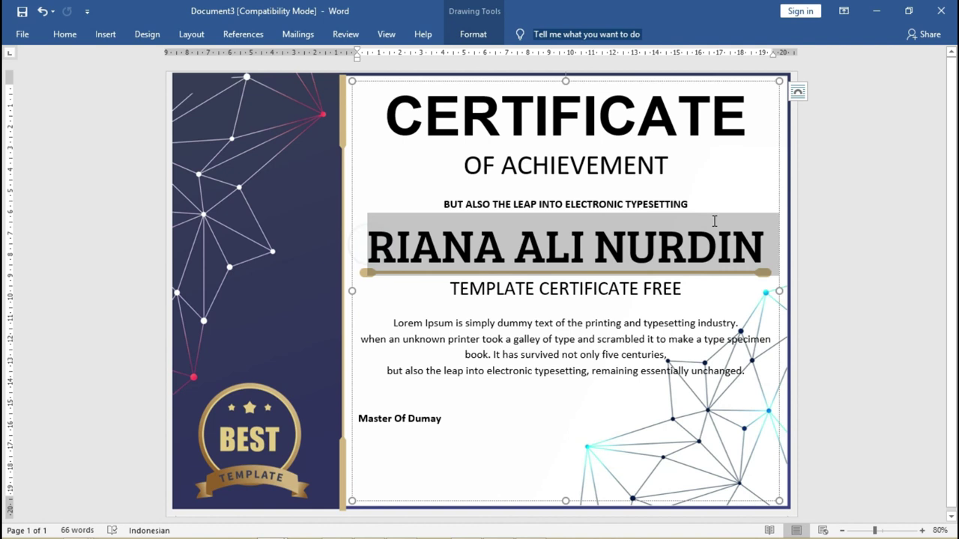
key(ctrl+bracketleft)
key(ctrl+bracketleft)
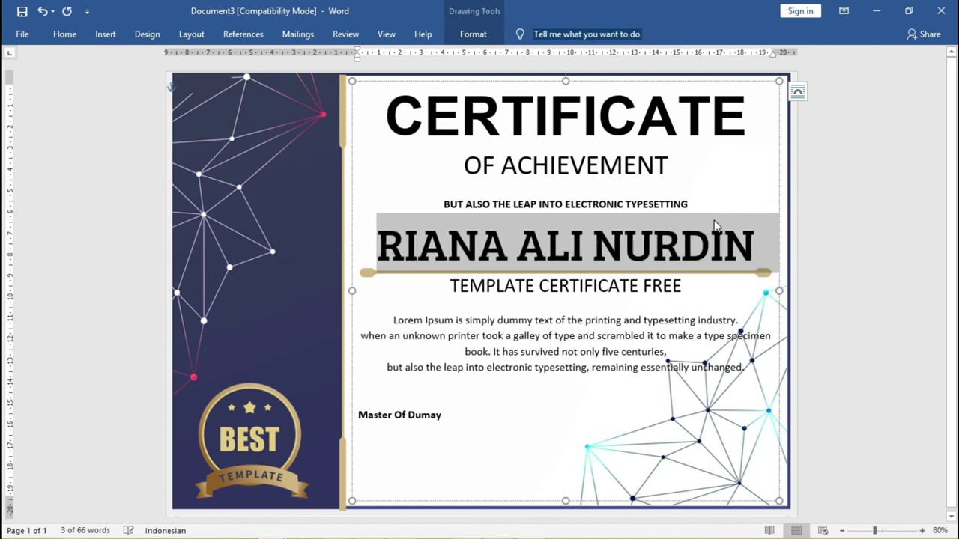
click(733, 324)
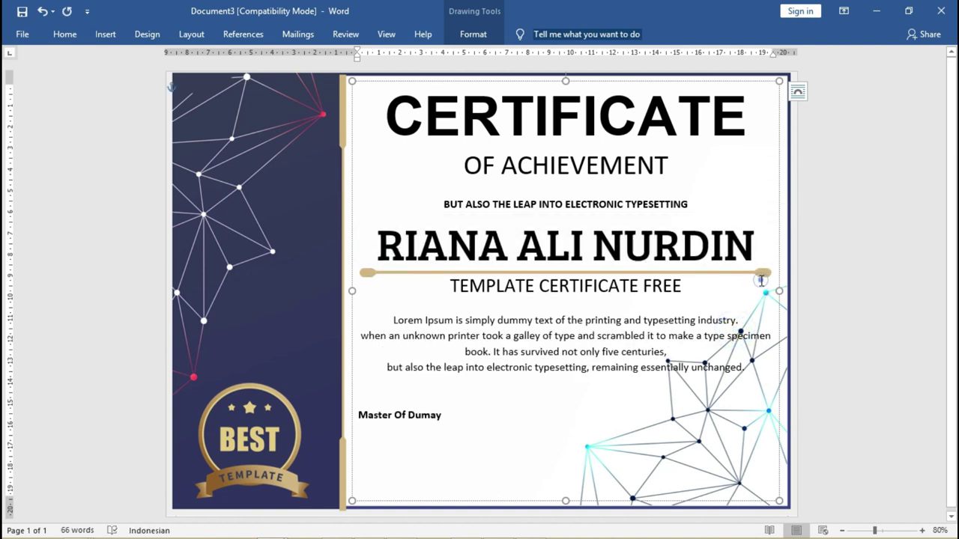
click(739, 244)
triple_click(765, 243)
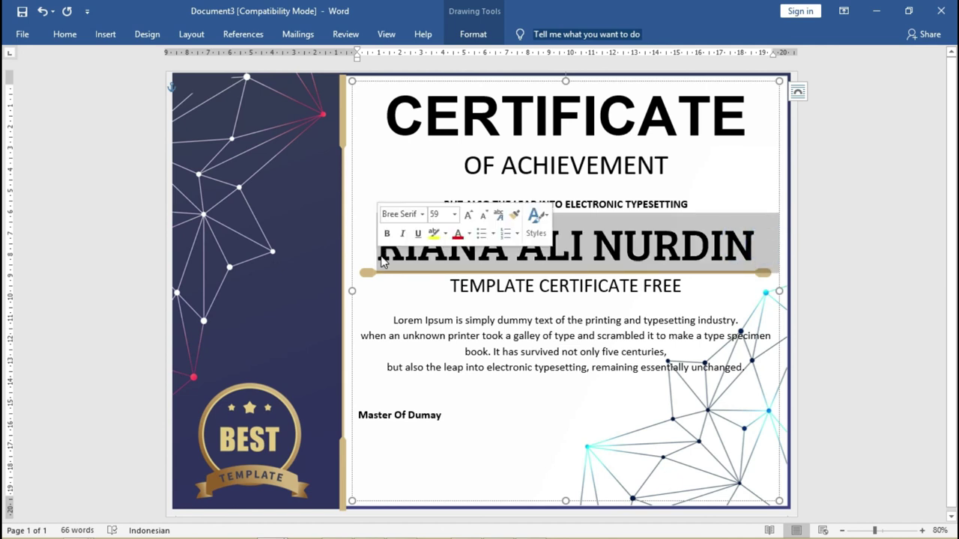
key(ctrl+bracketleft)
key(ctrl+bracketleft)
key(ctrl+bracketleft)
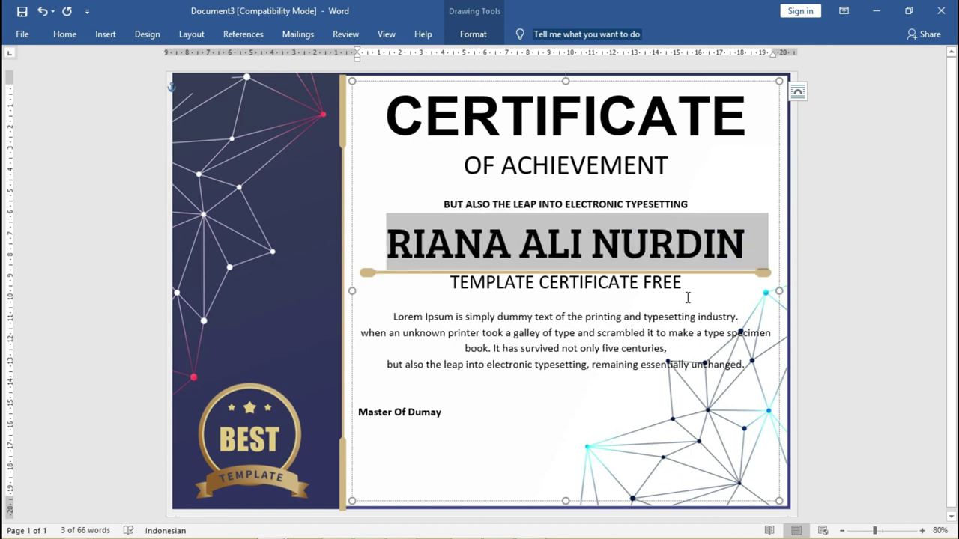
Move the gold line up to sit just beneath the name
click(689, 284)
drag(712, 272, 719, 266)
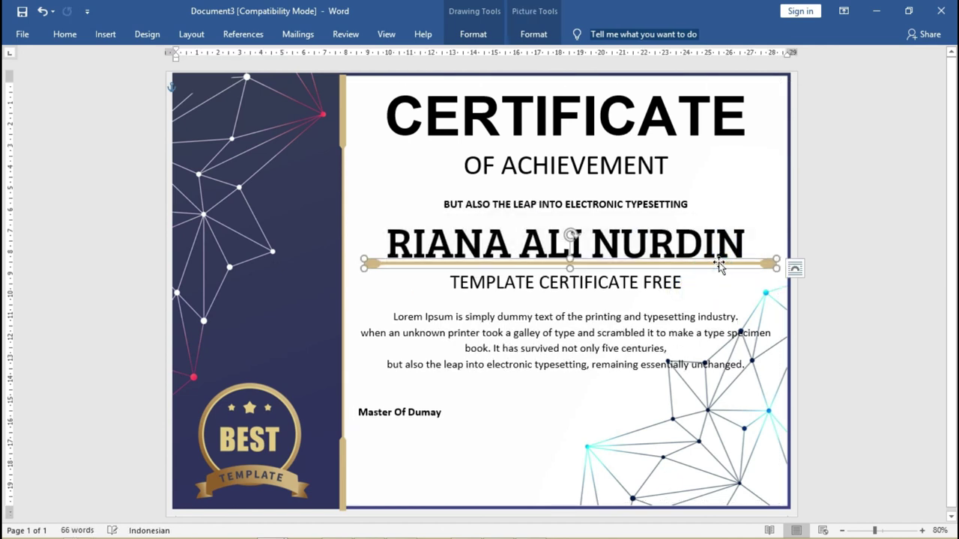
click(917, 223)
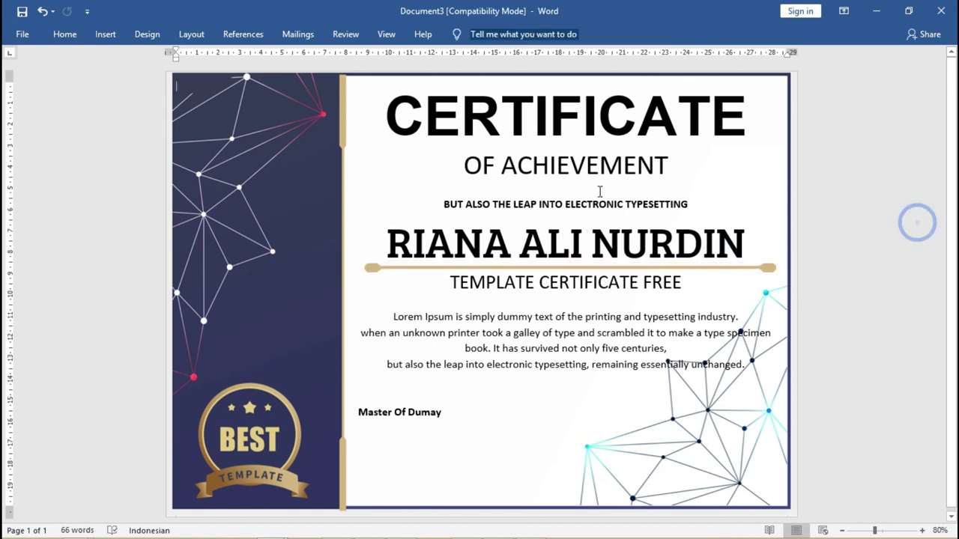
click(585, 139)
drag(582, 116, 370, 113)
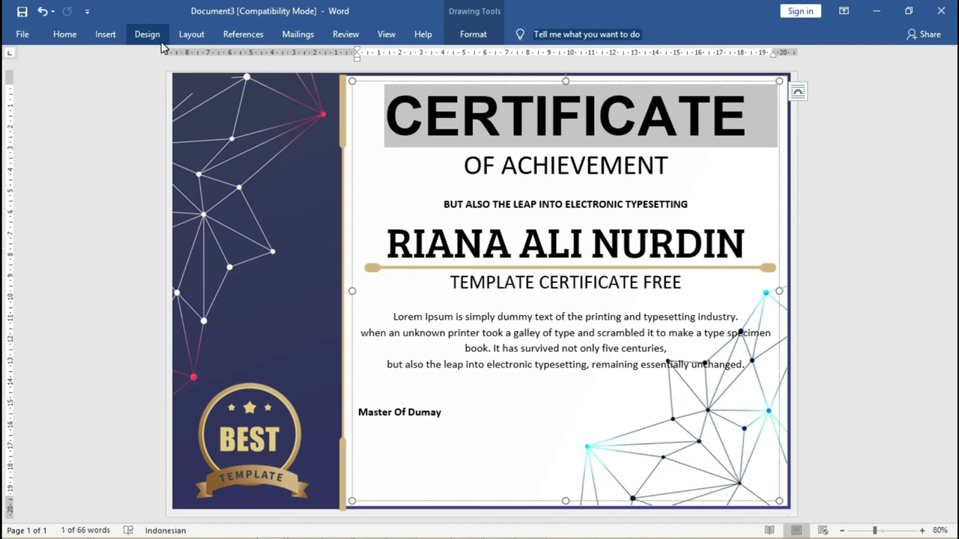
Apply the dark navy theme font colour to the CERTIFICATE heading, matching the side panel
click(56, 36)
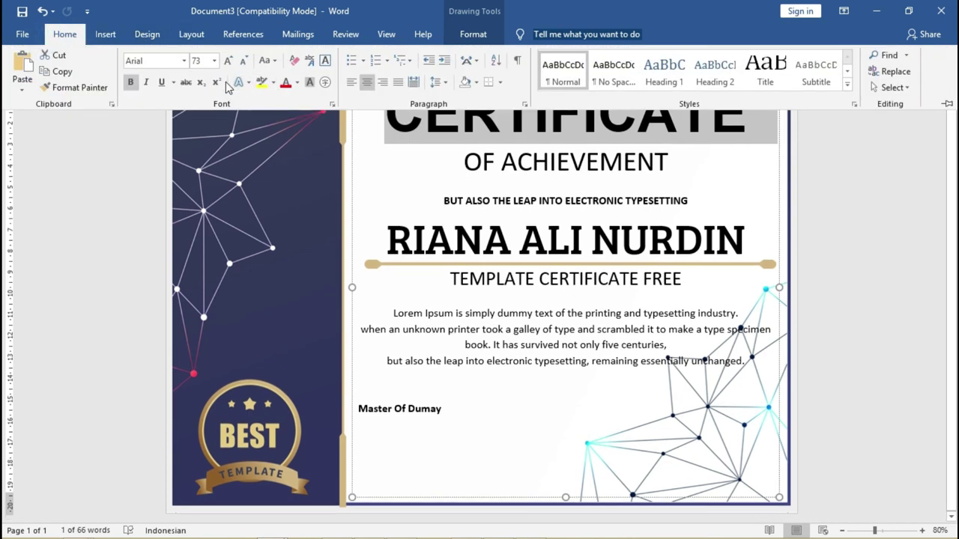
click(298, 82)
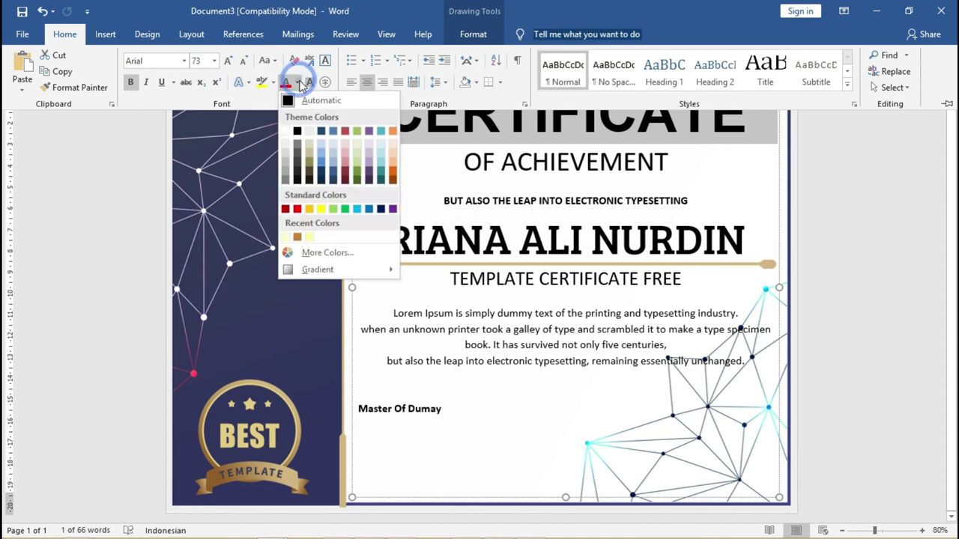
click(321, 181)
key(ctrl+F1)
click(656, 192)
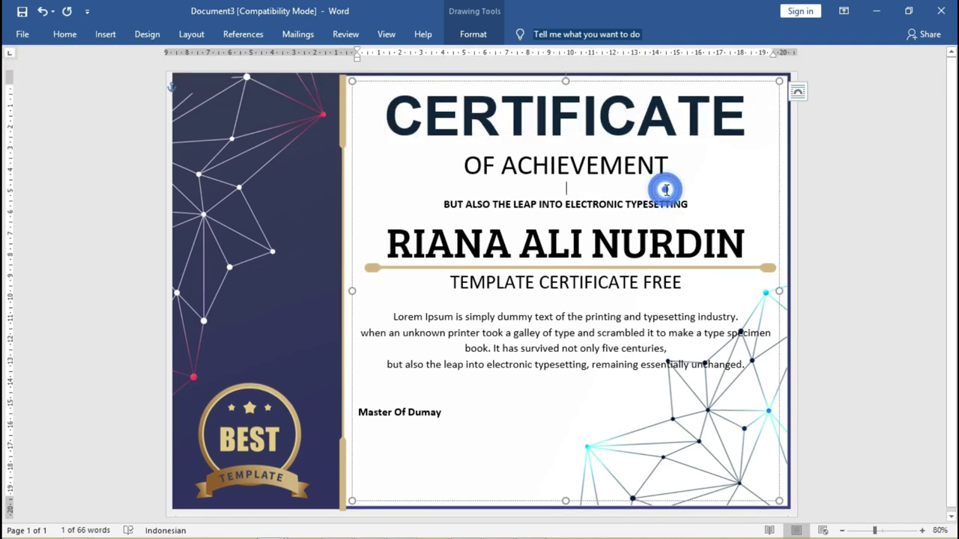
click(928, 188)
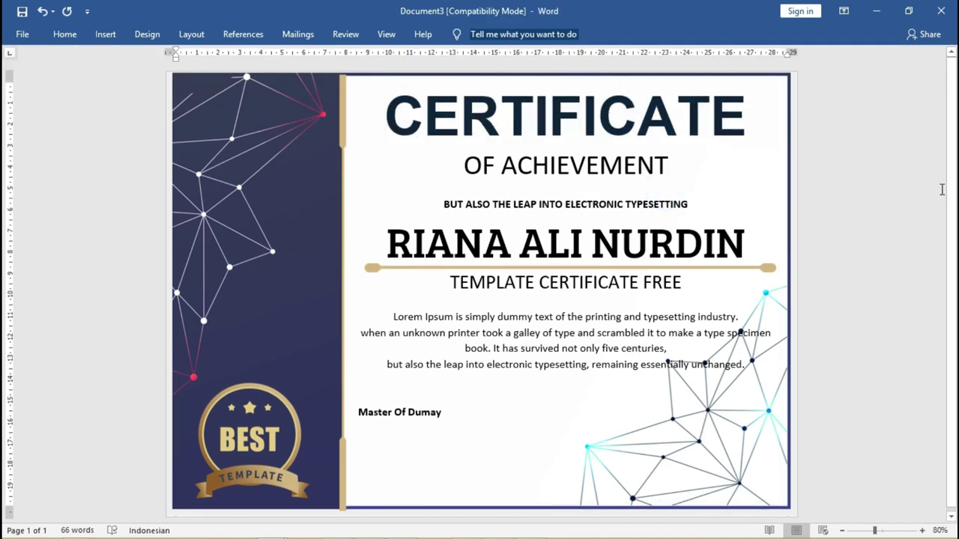